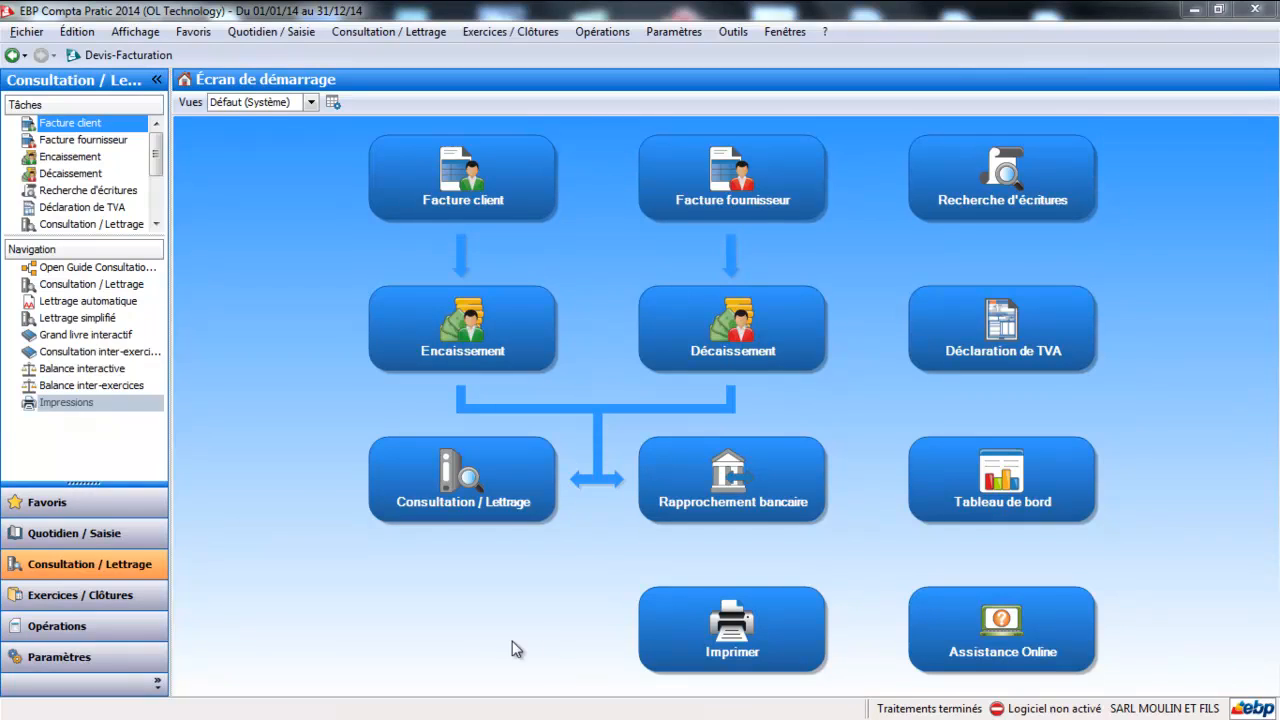
Run the controls of the annual closing assistant for the 2014 fiscal year and examine the status of each control.
click(84, 597)
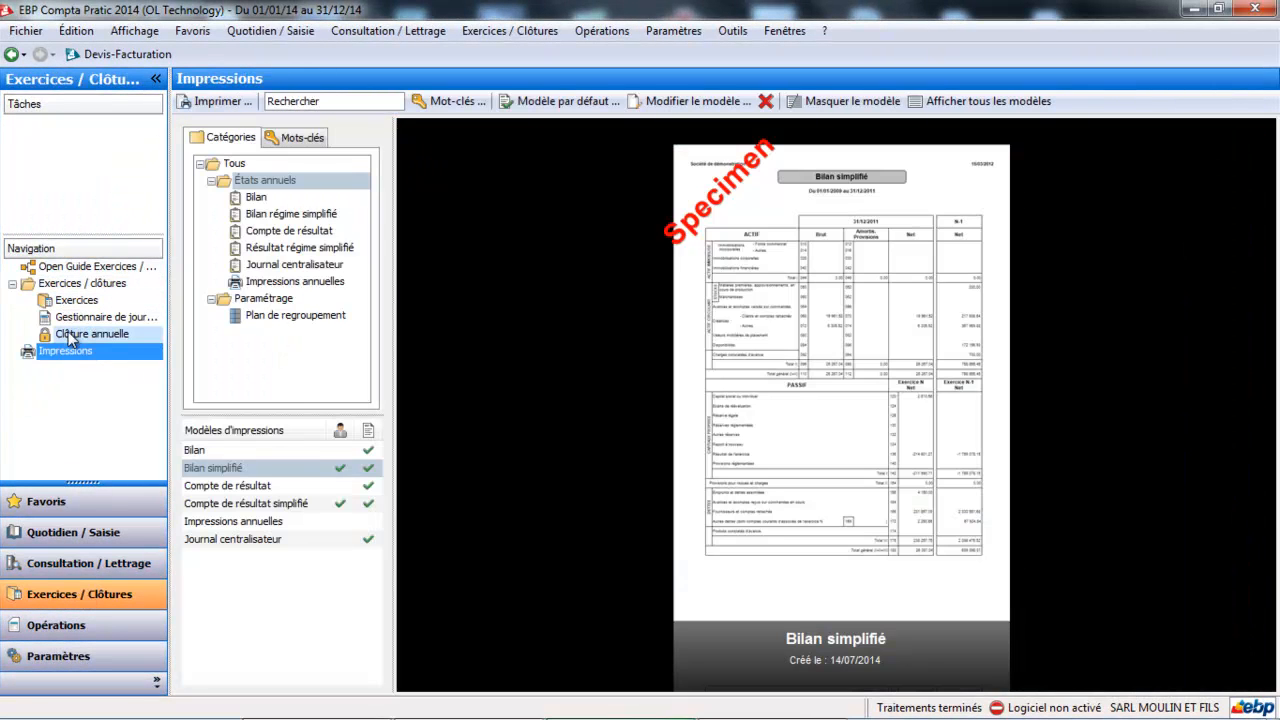
click(73, 338)
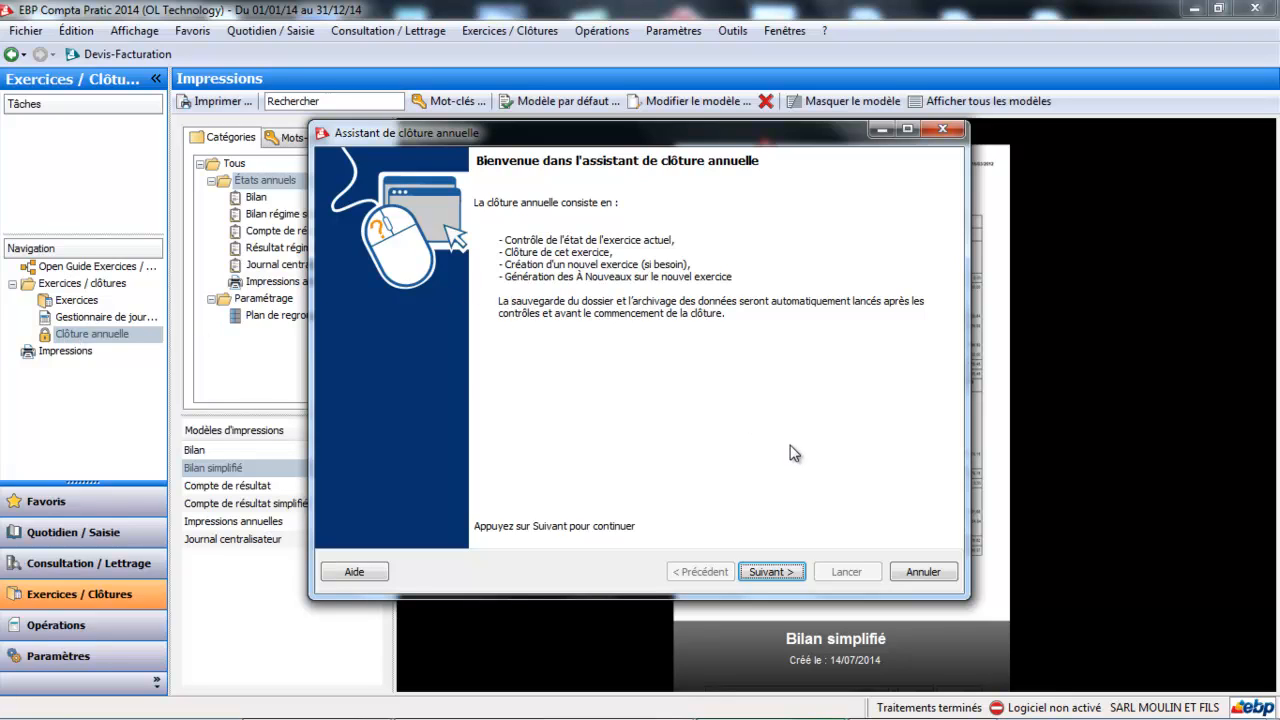
click(770, 572)
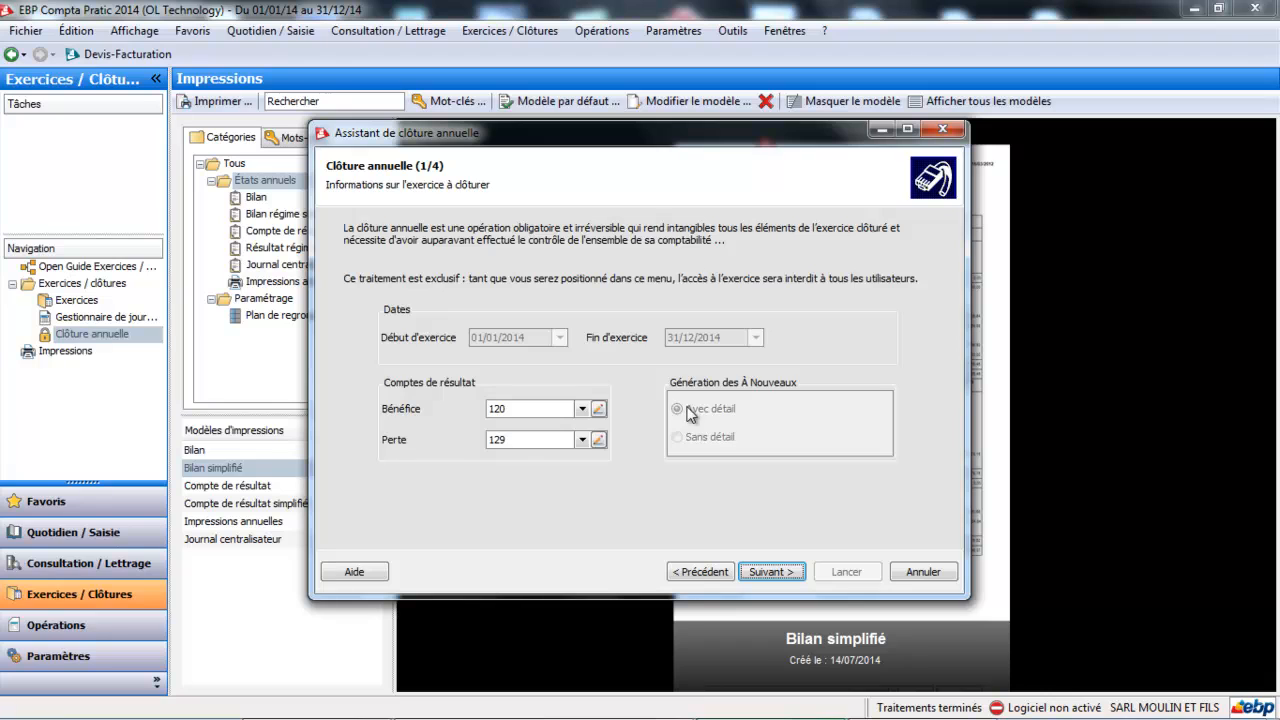
click(771, 572)
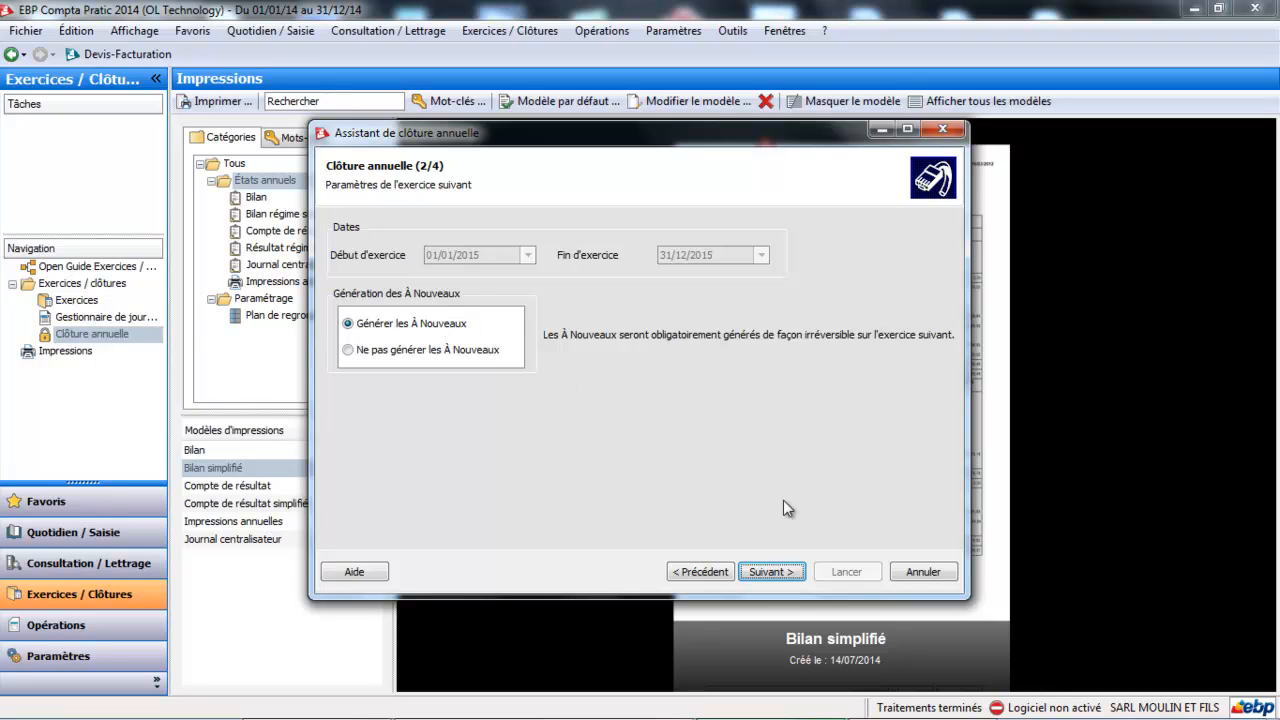
click(771, 572)
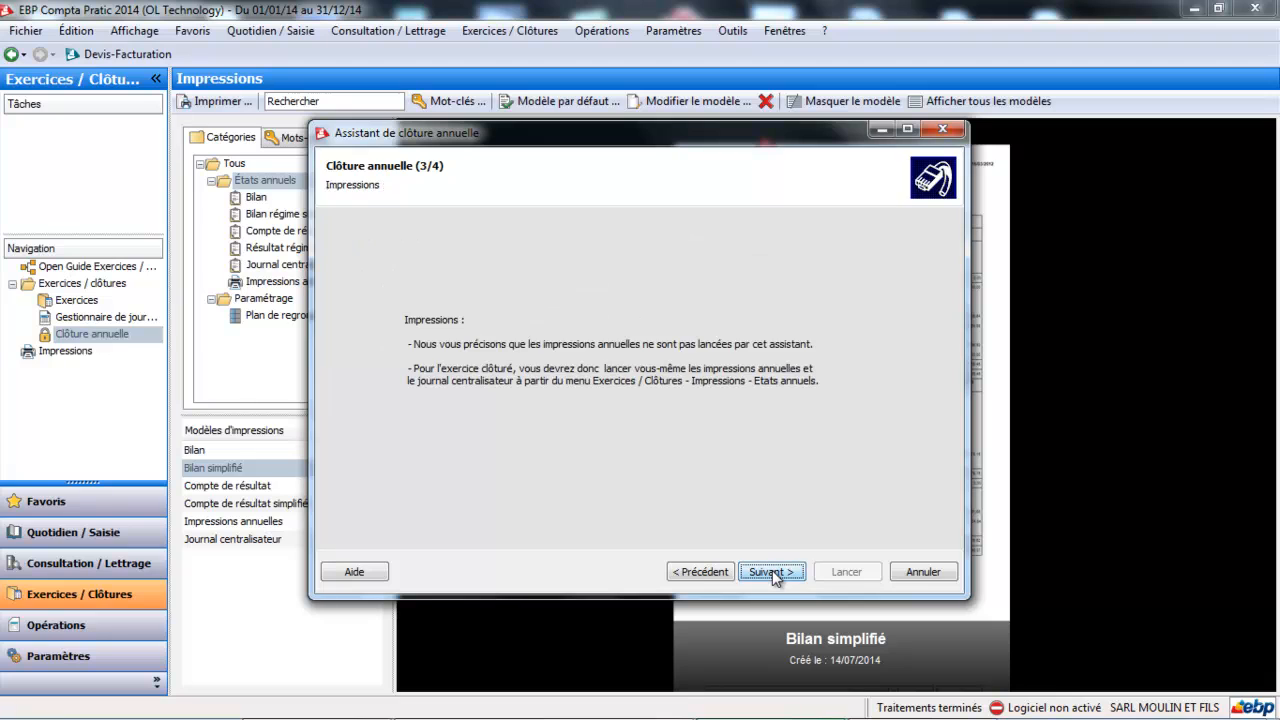
click(771, 572)
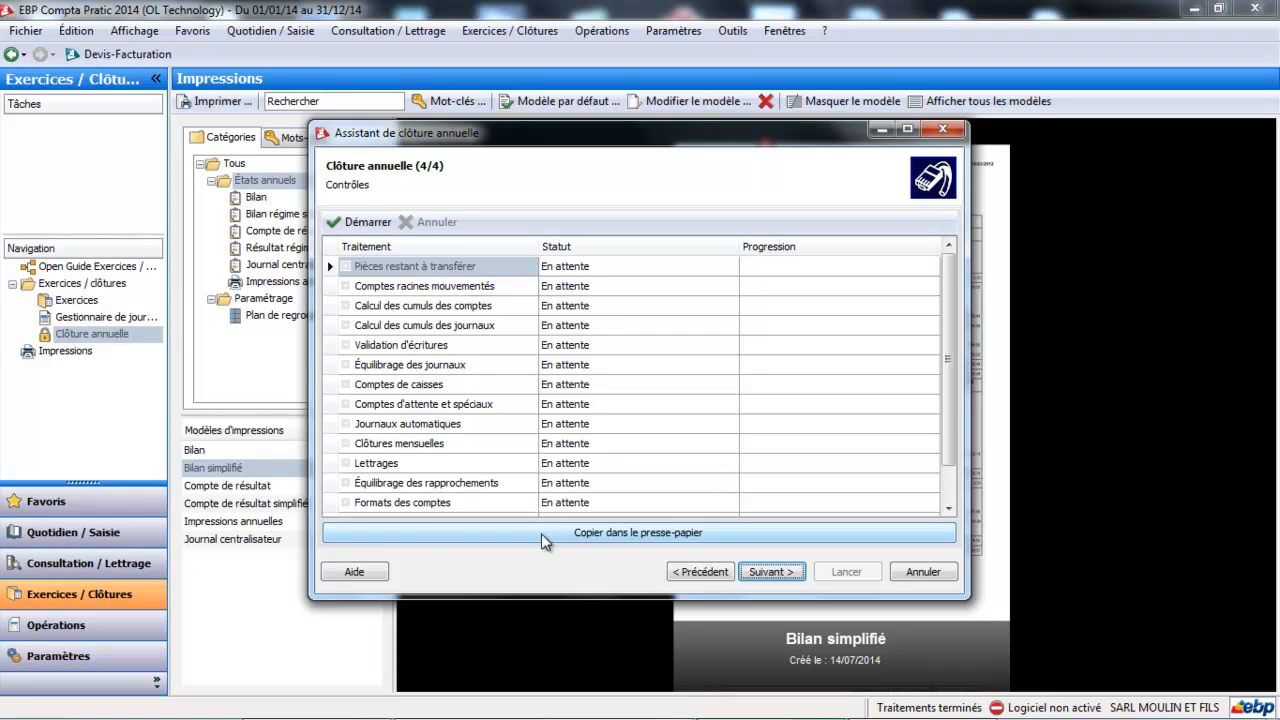
click(352, 222)
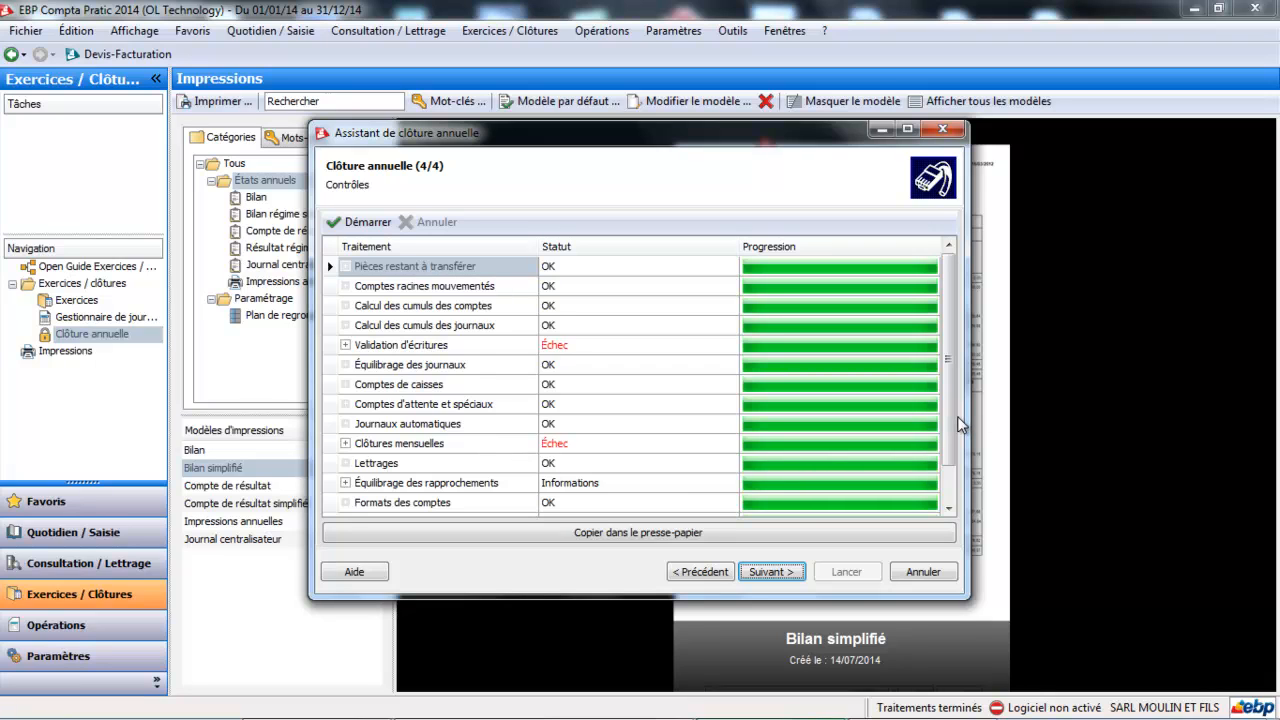
scroll(952, 416, down, 1)
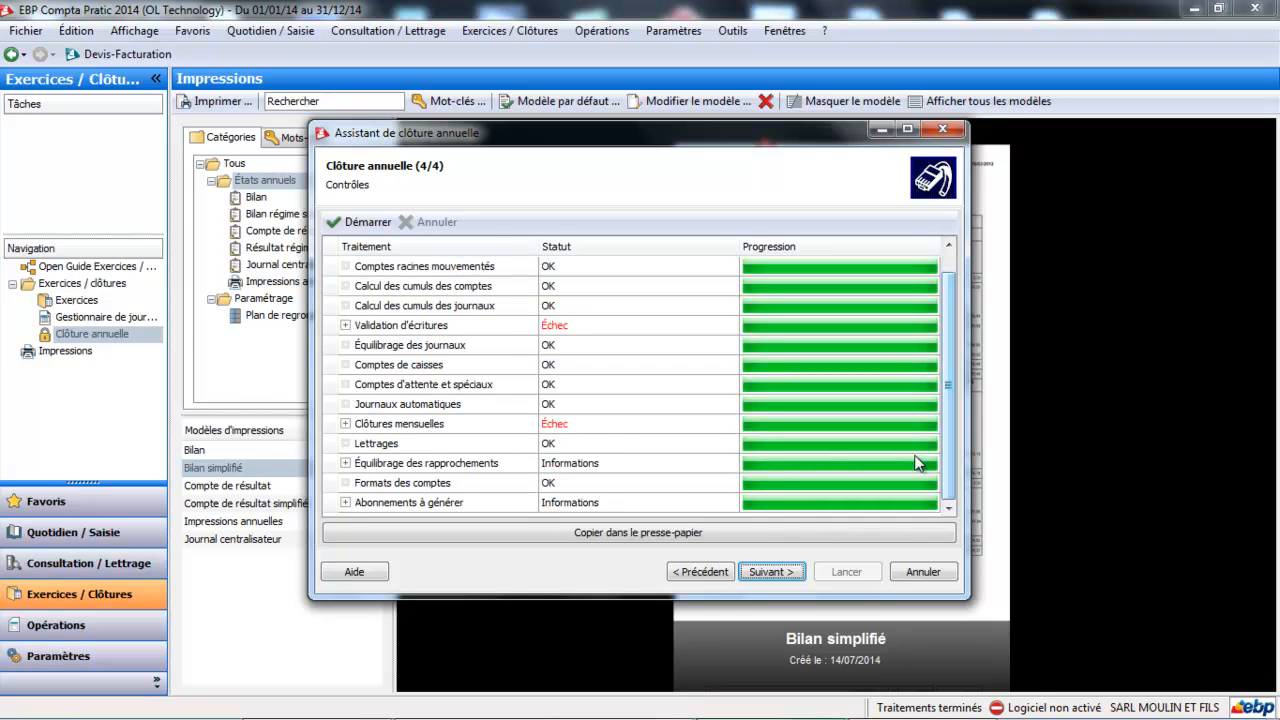
Try to continue the annual closing past the controls, dismiss the information window and exit the assistant.
click(767, 572)
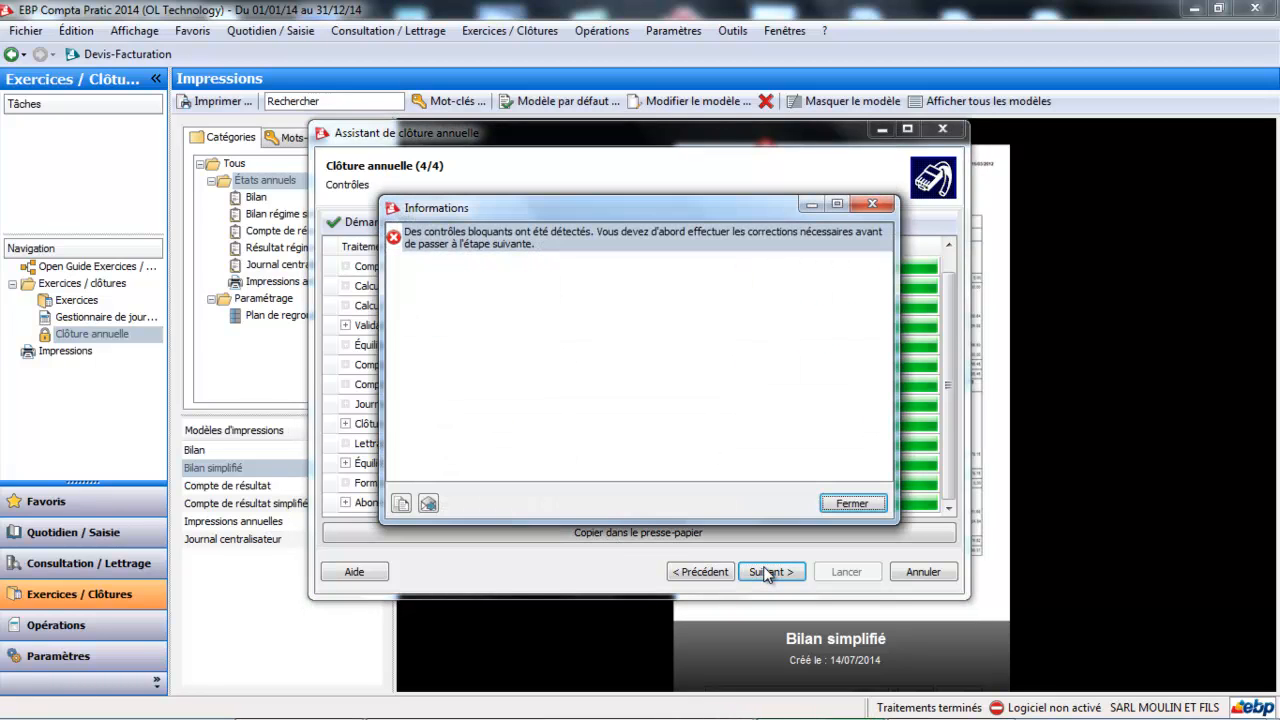
click(860, 503)
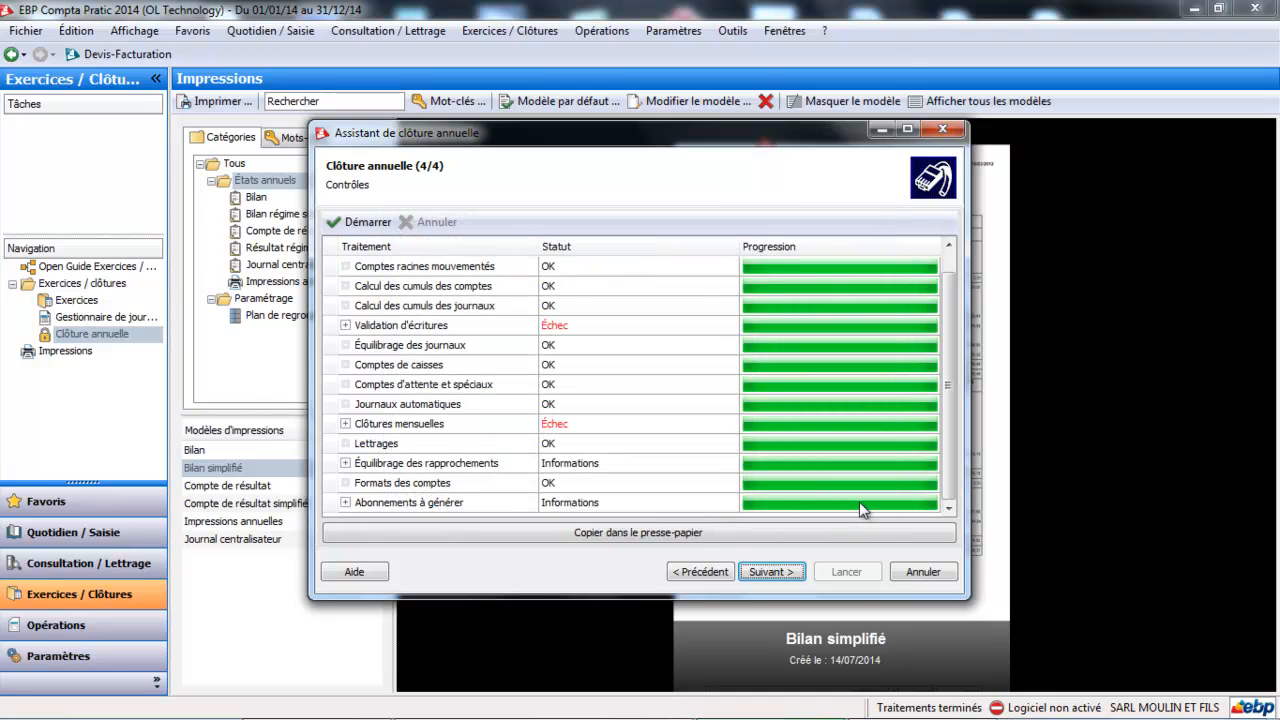
click(905, 568)
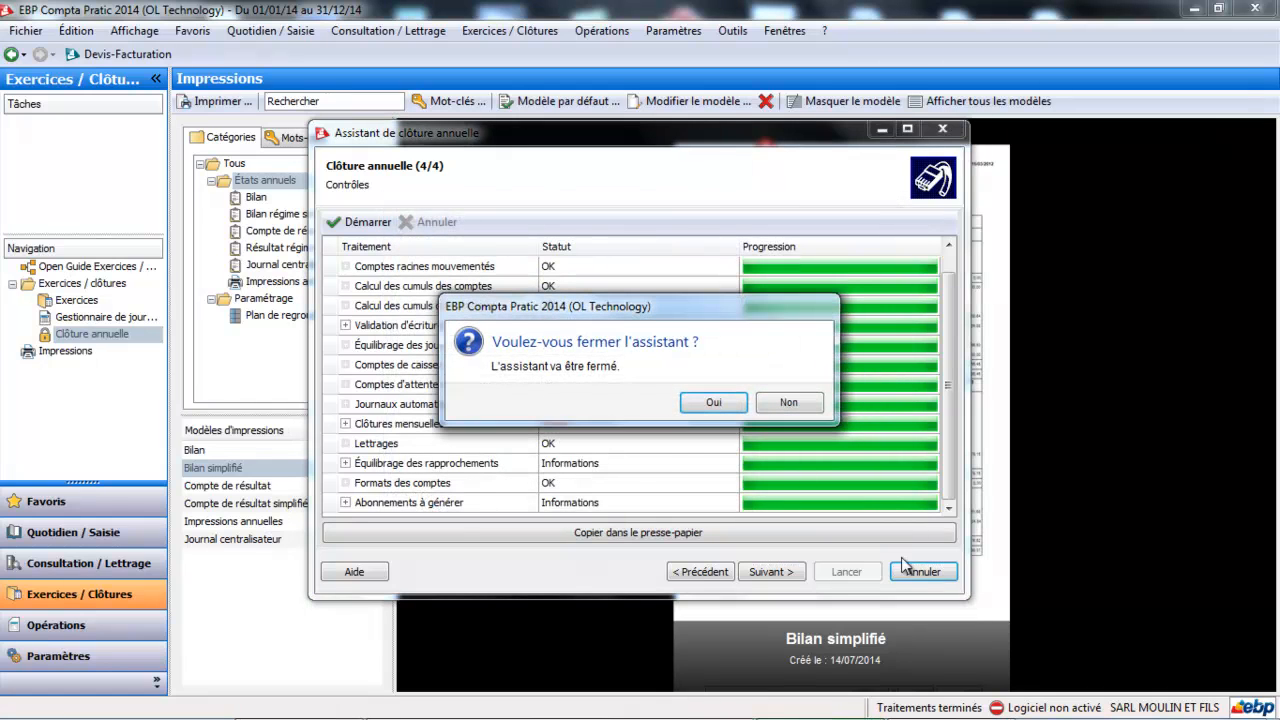
click(726, 401)
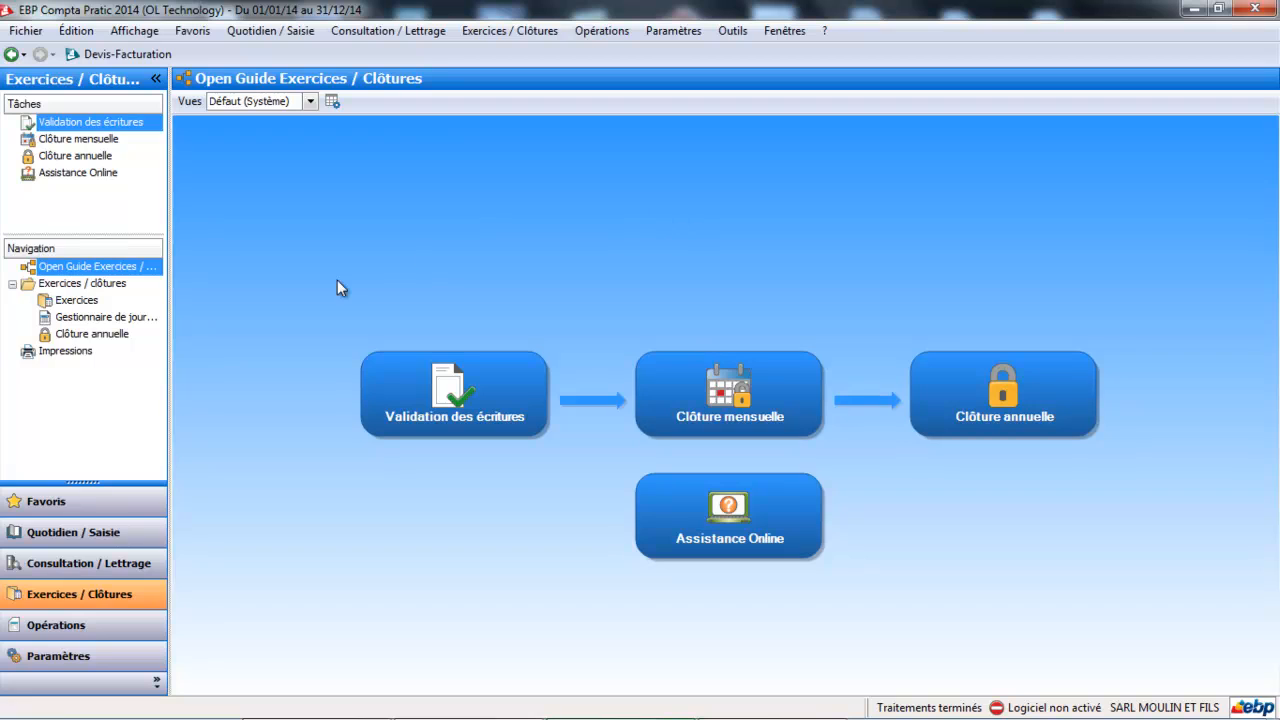
Check the list of fiscal years, and open the journal manager through Validation des écritures in the Exercices / Clôtures guide.
click(72, 302)
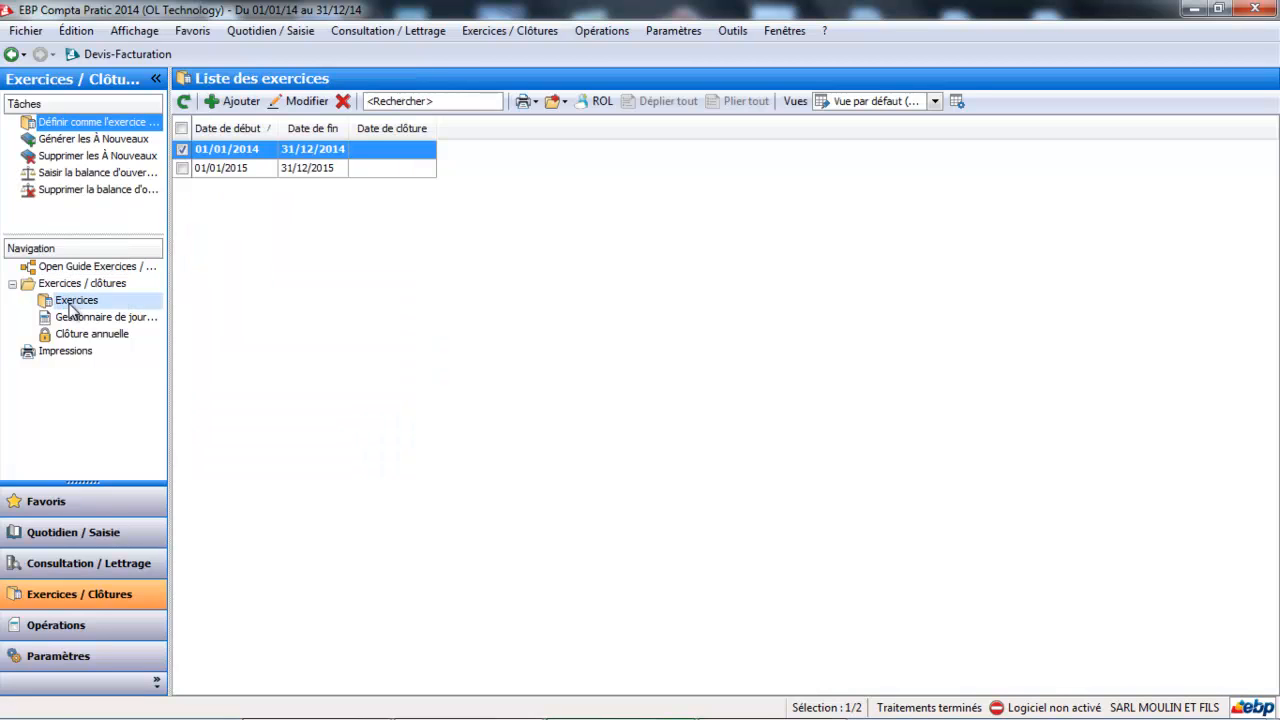
click(100, 268)
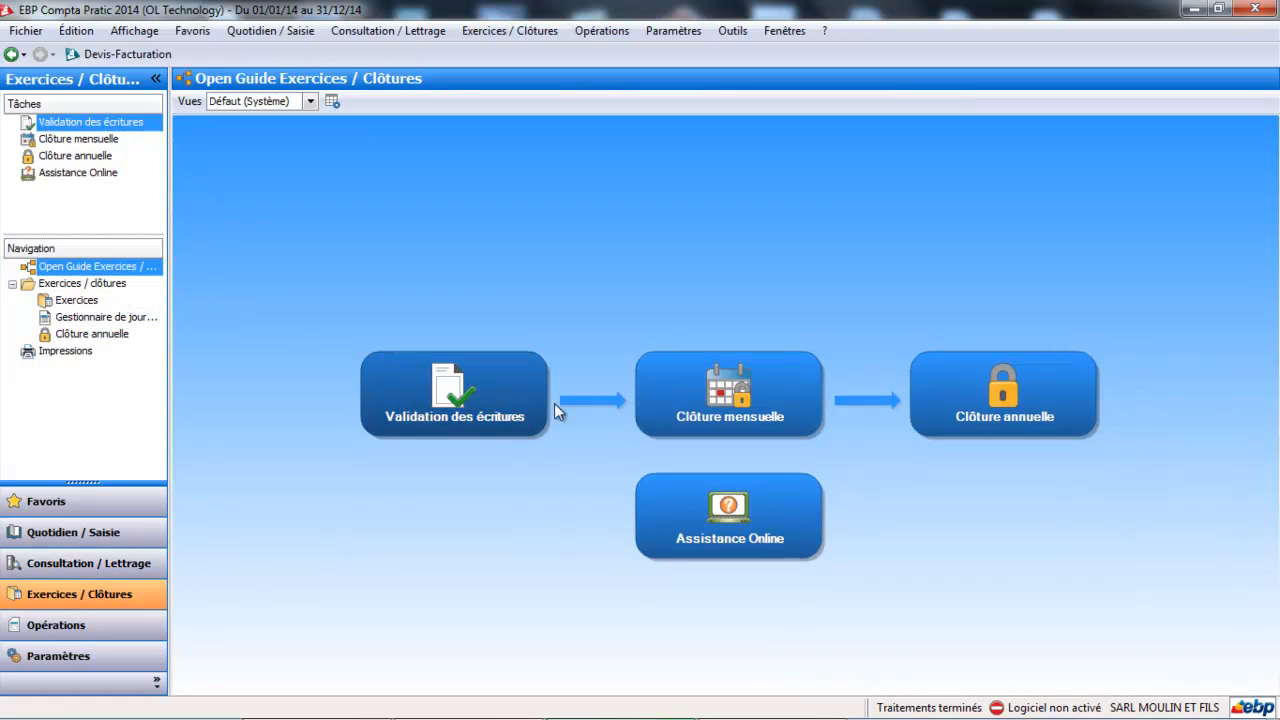
click(498, 414)
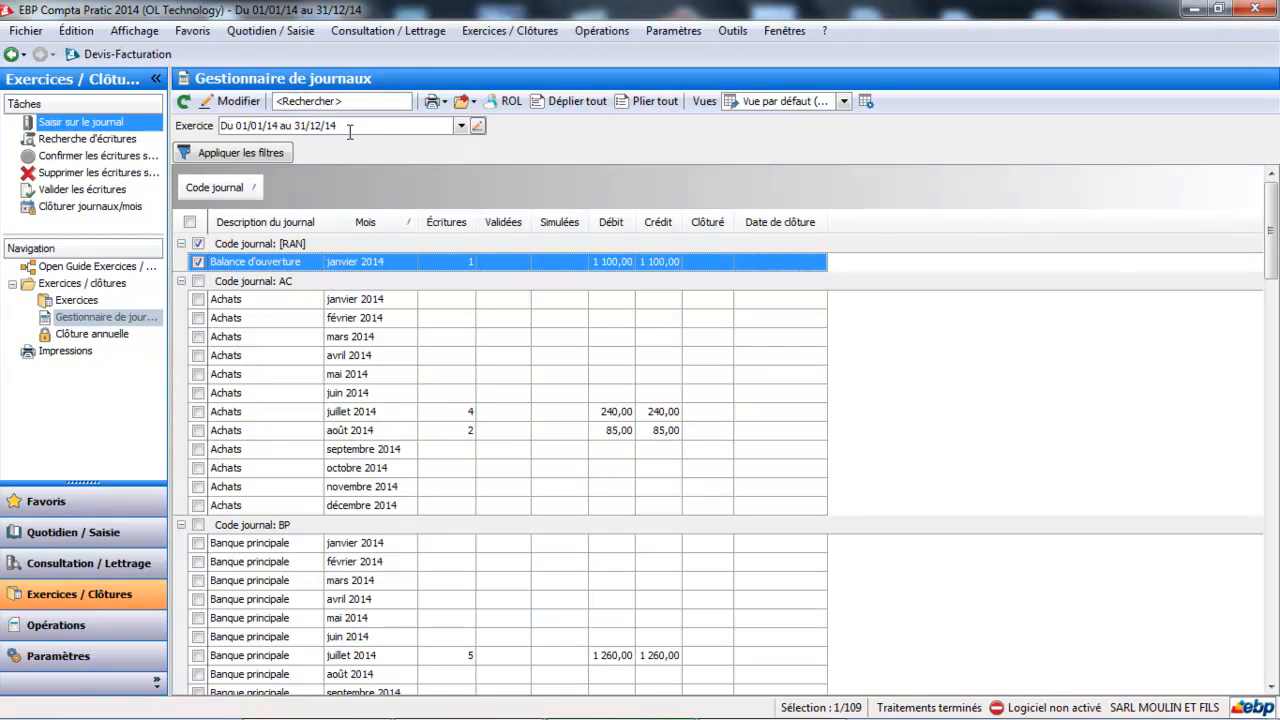
Validate the entries of all 2014 journals and months, suppressing repeated confirmations, and review and close the operation report.
click(190, 222)
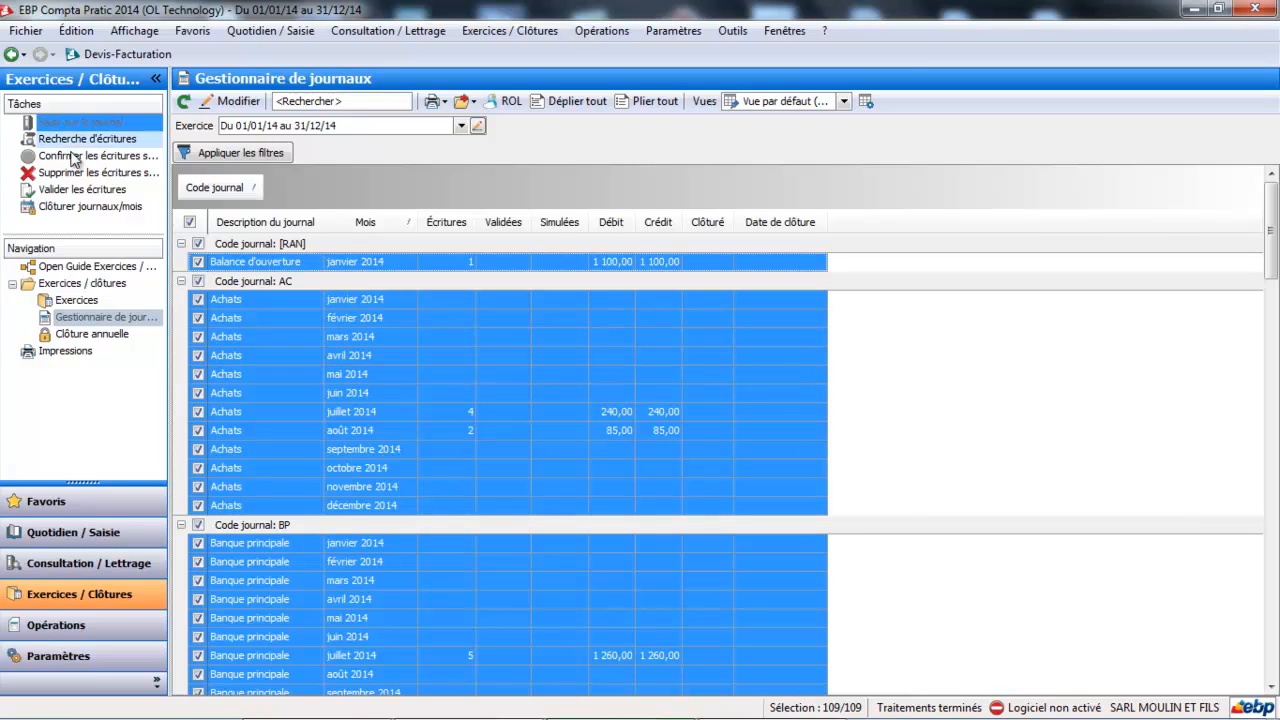
click(63, 195)
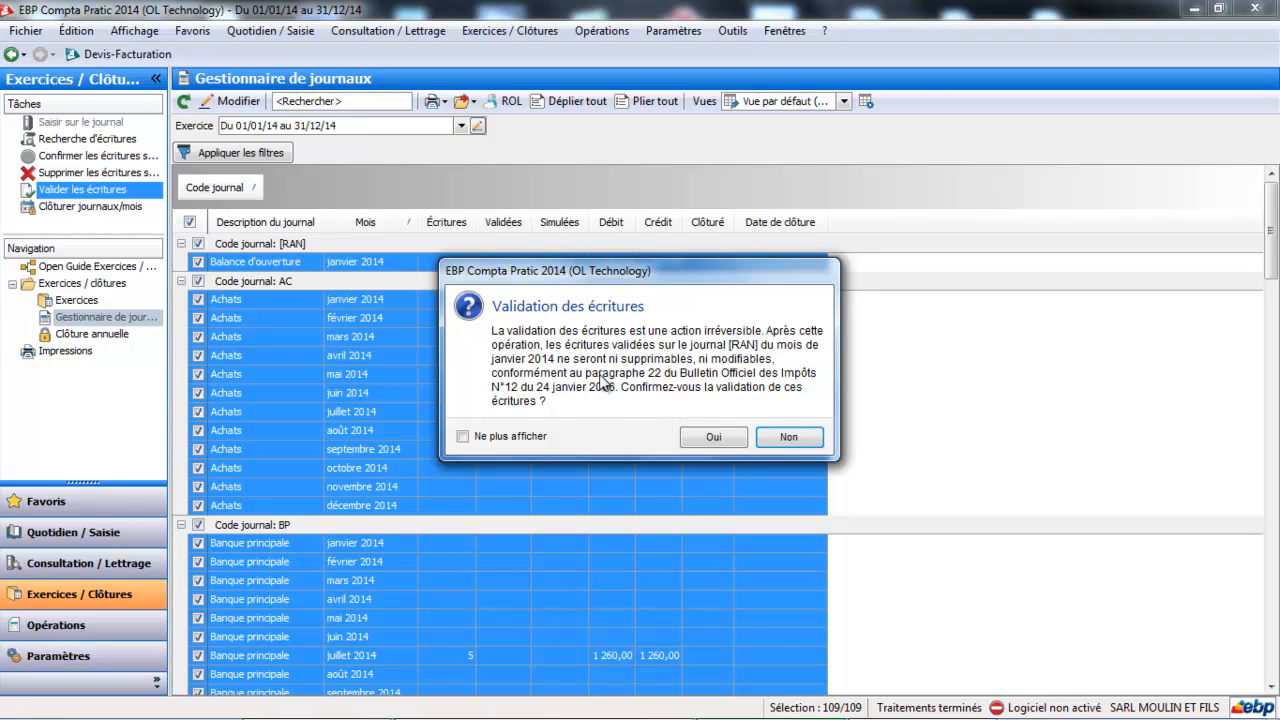
click(718, 432)
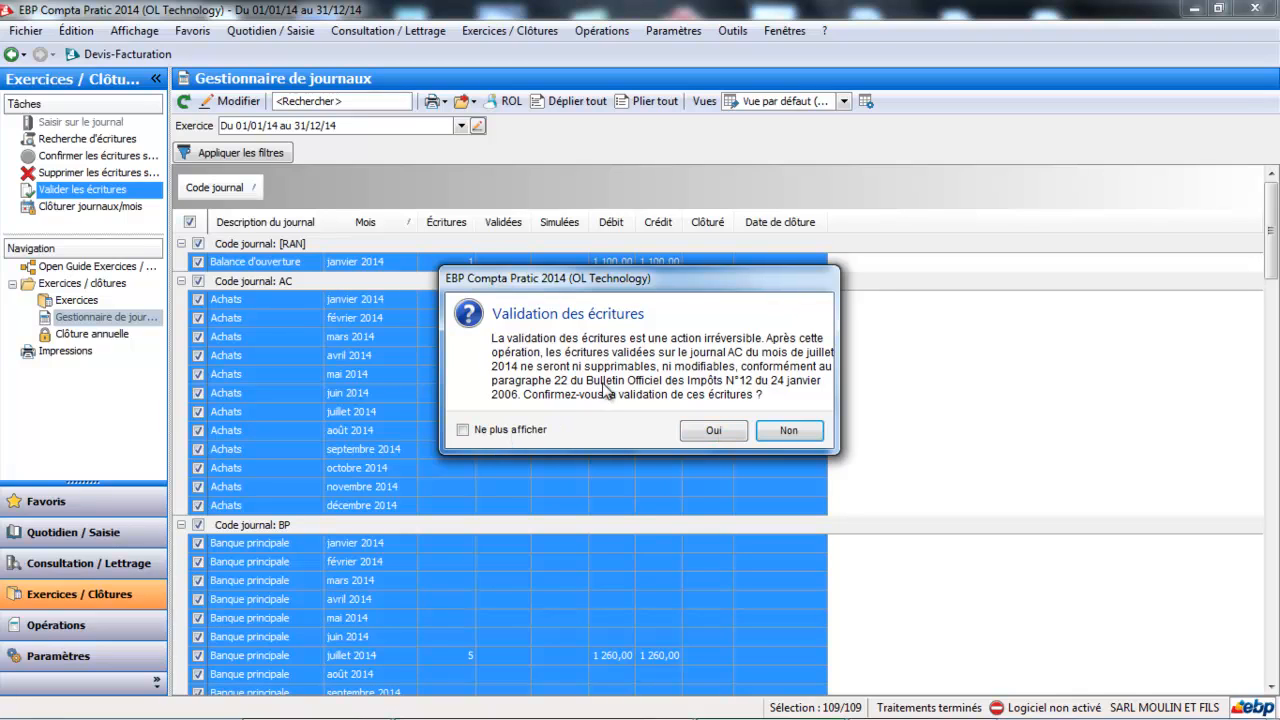
click(510, 431)
click(722, 427)
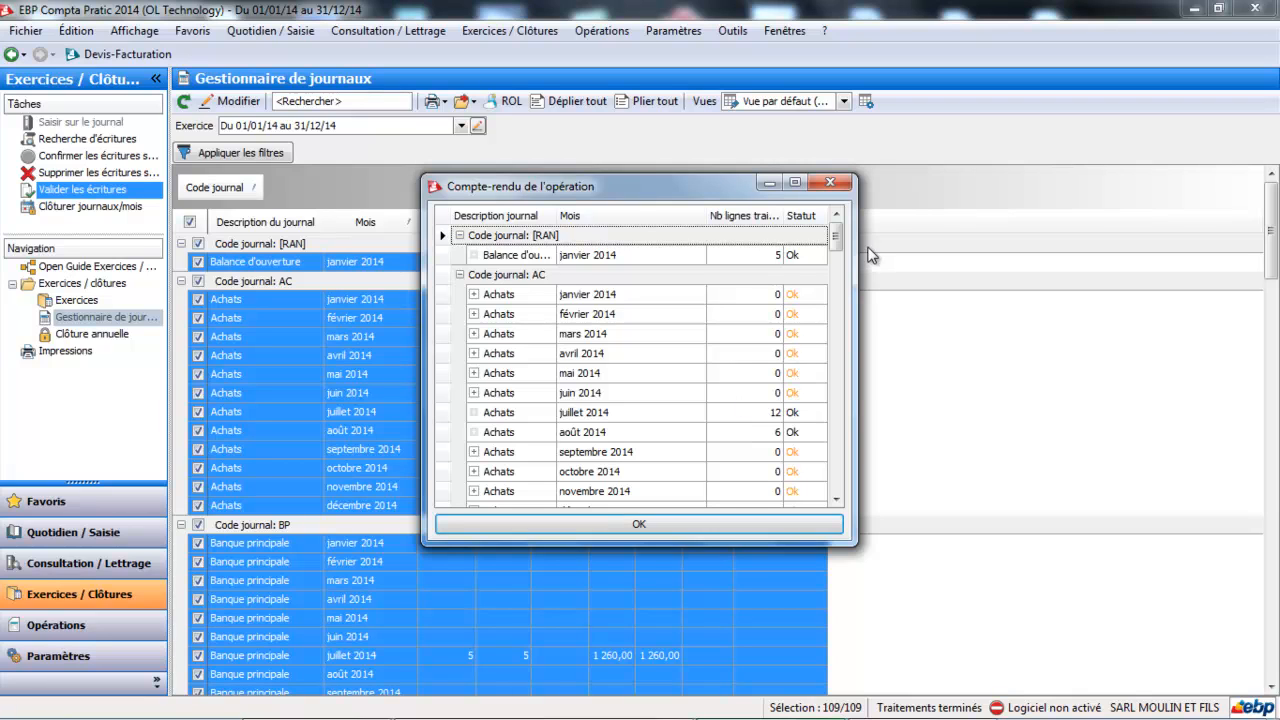
drag(843, 238, 864, 440)
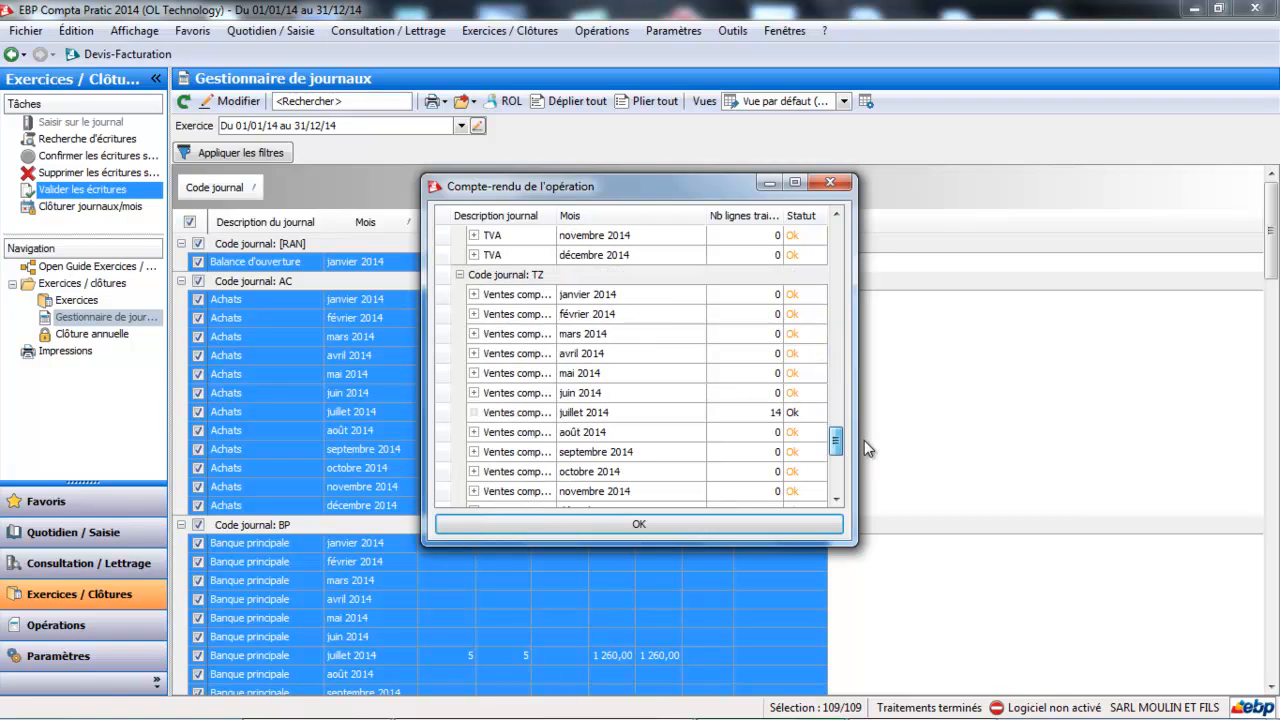
drag(864, 440, 836, 285)
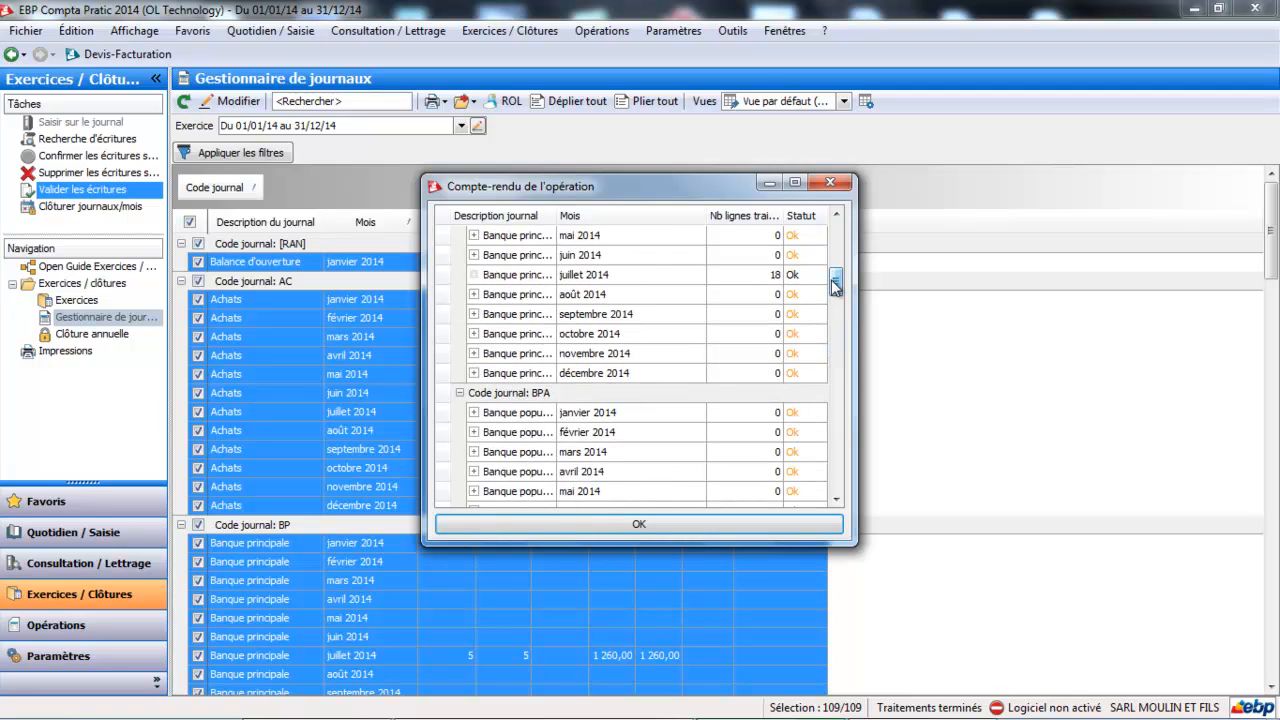
click(831, 181)
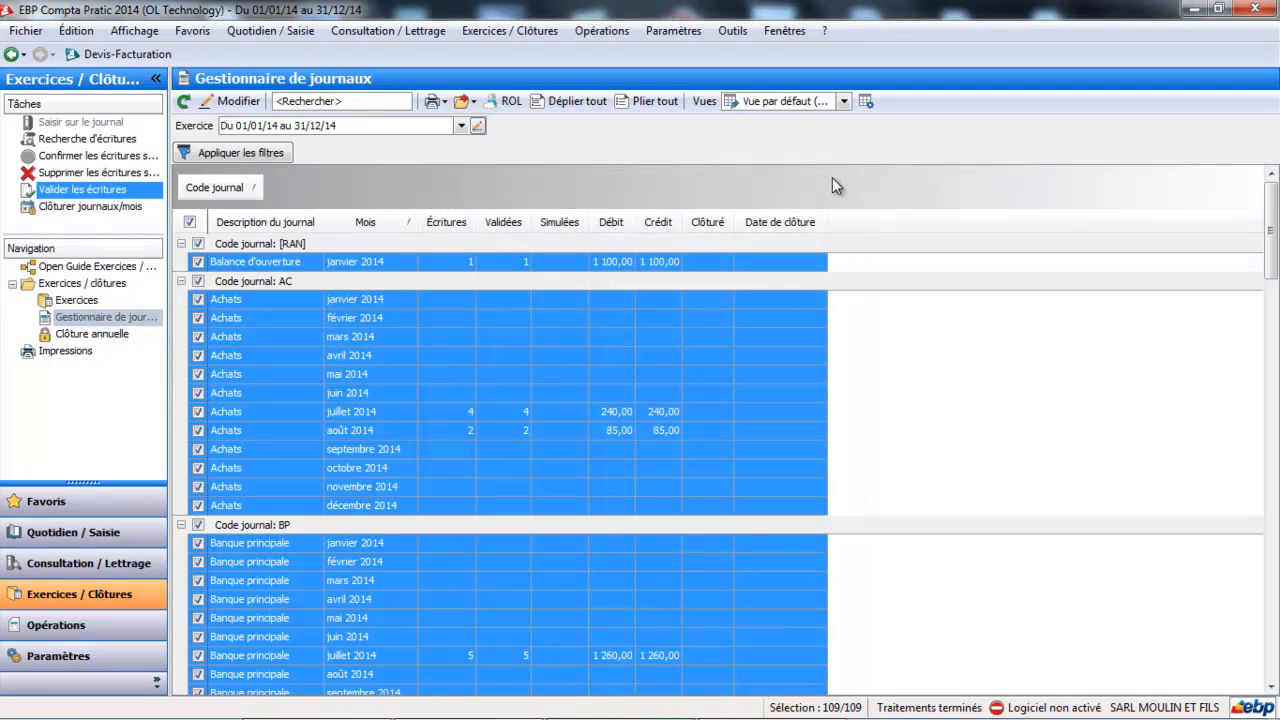
Run the monthly closing on all selected 2014 journals and months, and review and close the operation report.
click(60, 207)
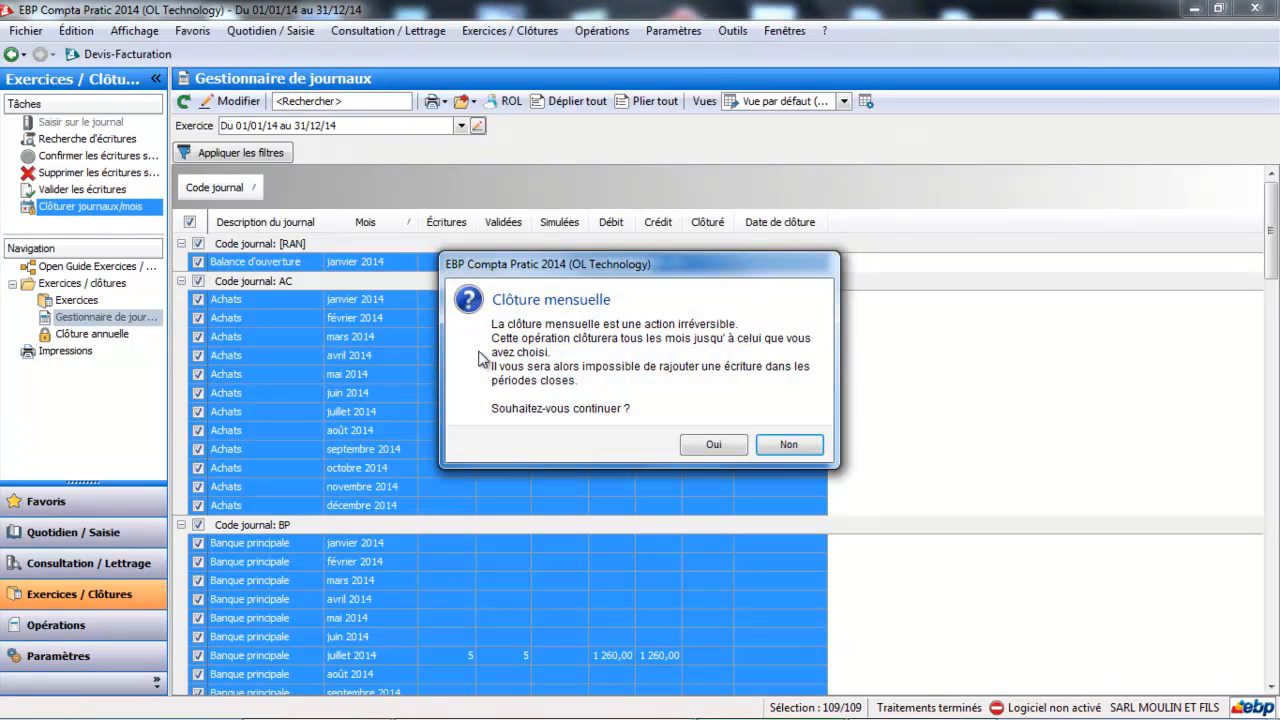
click(710, 447)
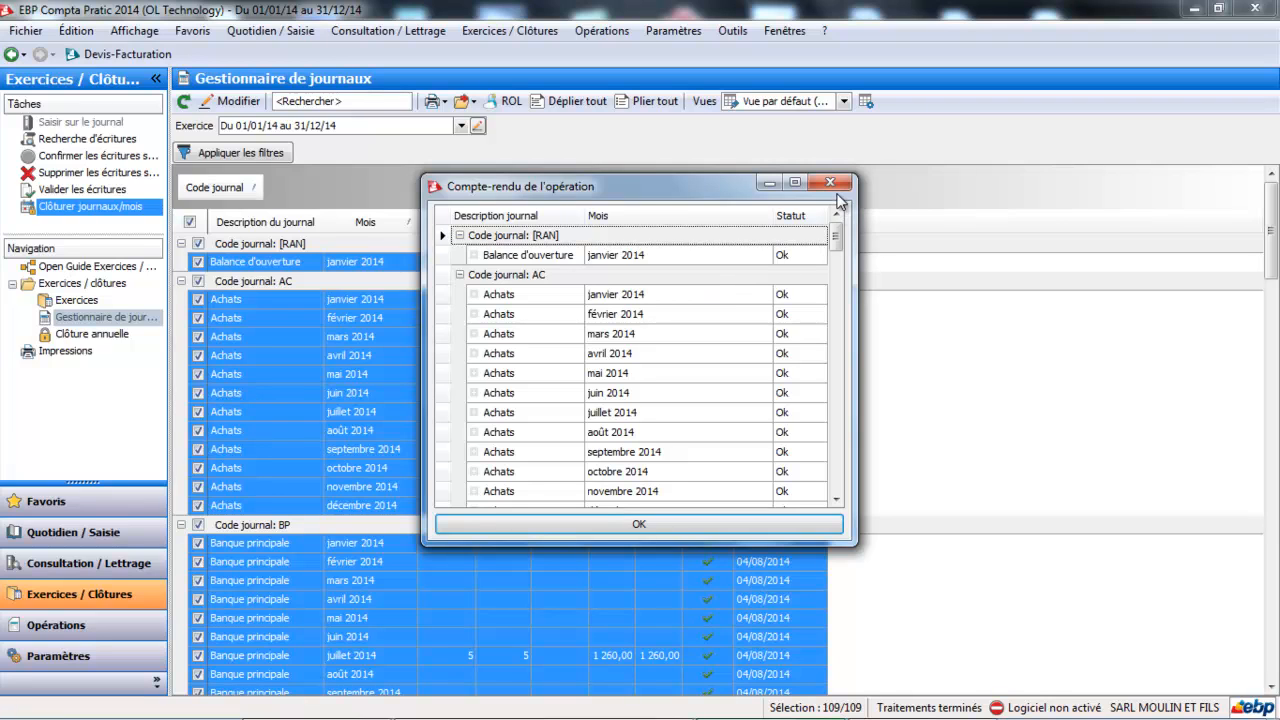
drag(840, 235, 845, 478)
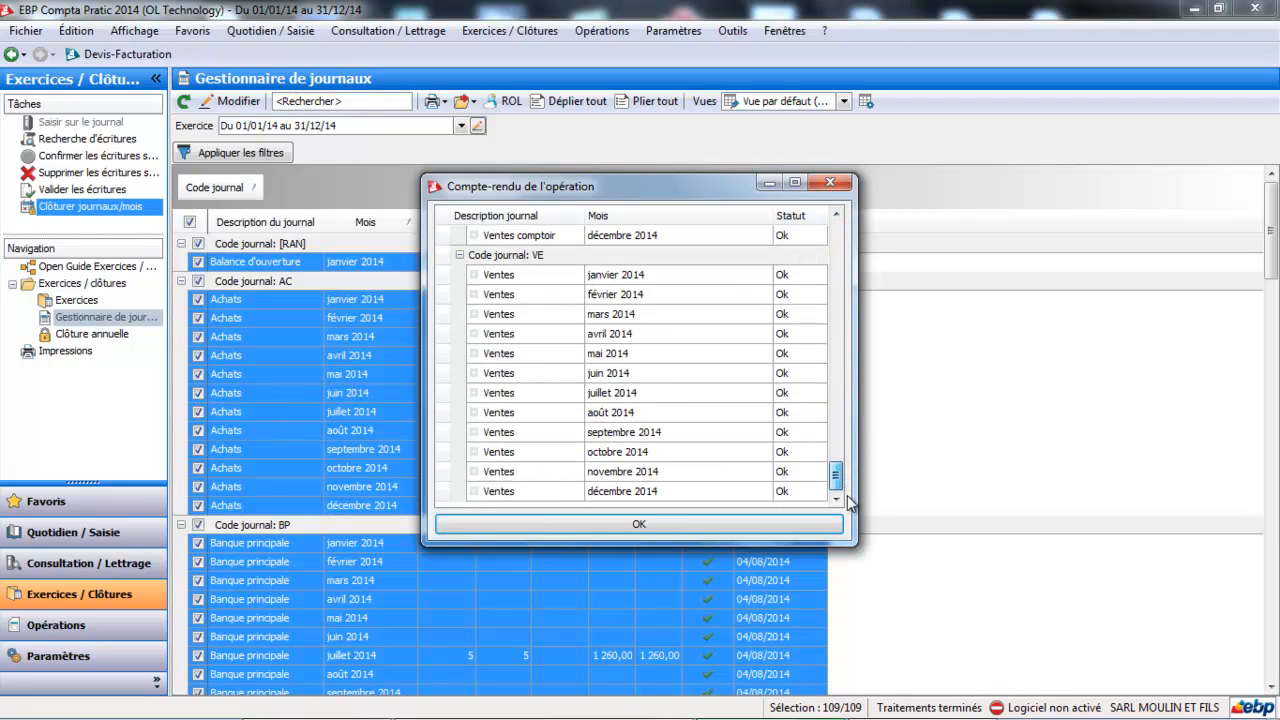
click(832, 184)
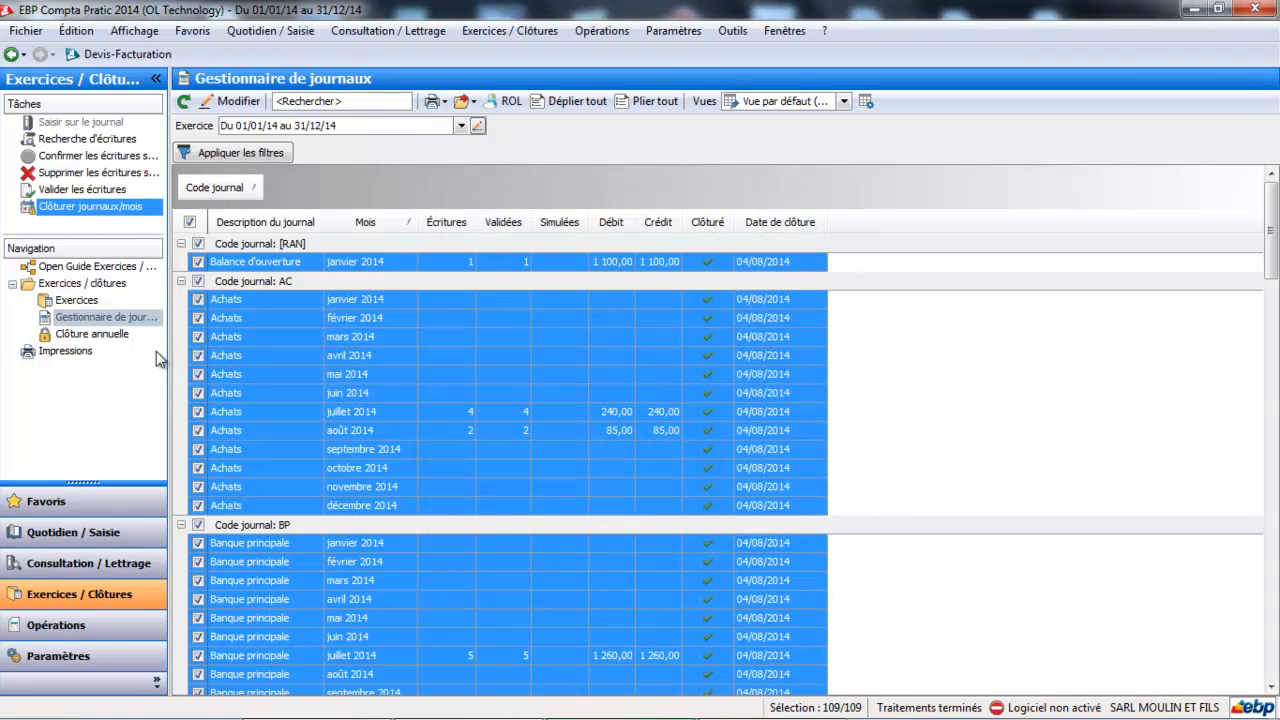
Reopen the annual closing assistant and advance to the controls, keeping result accounts 120 and 129 and the Générer les À Nouveaux option.
click(105, 336)
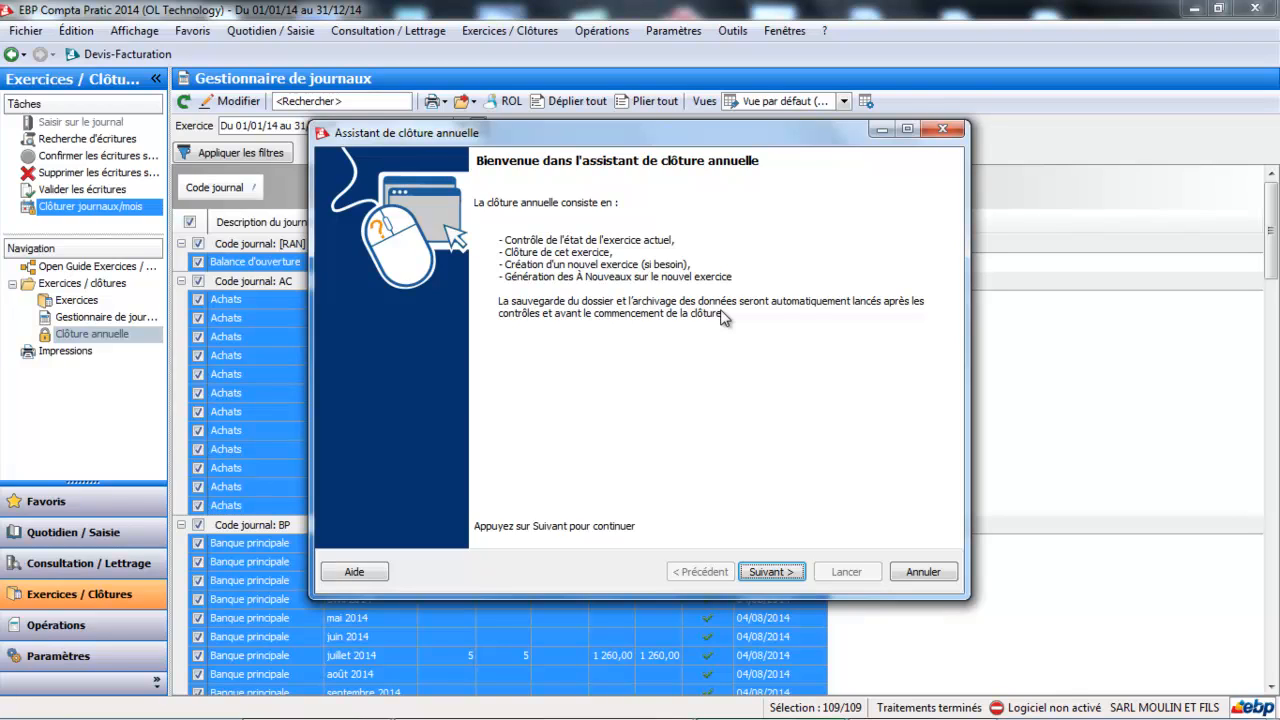
click(772, 572)
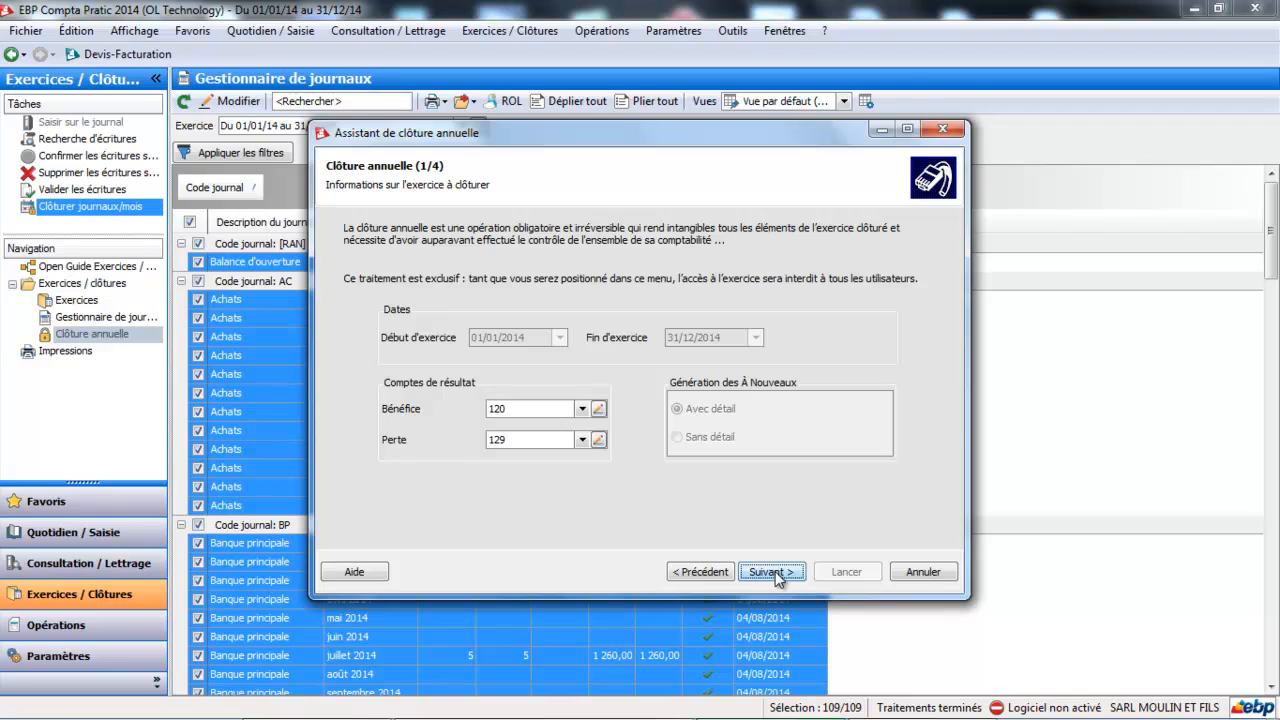
click(772, 572)
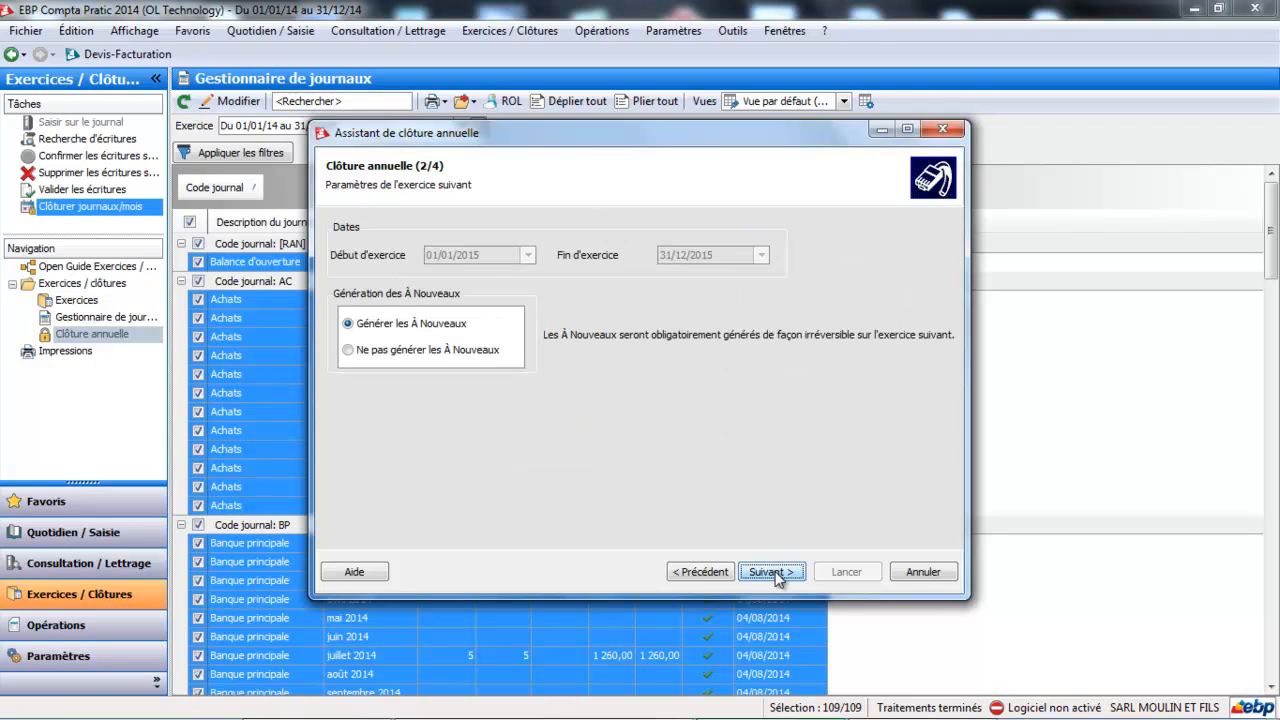
click(772, 572)
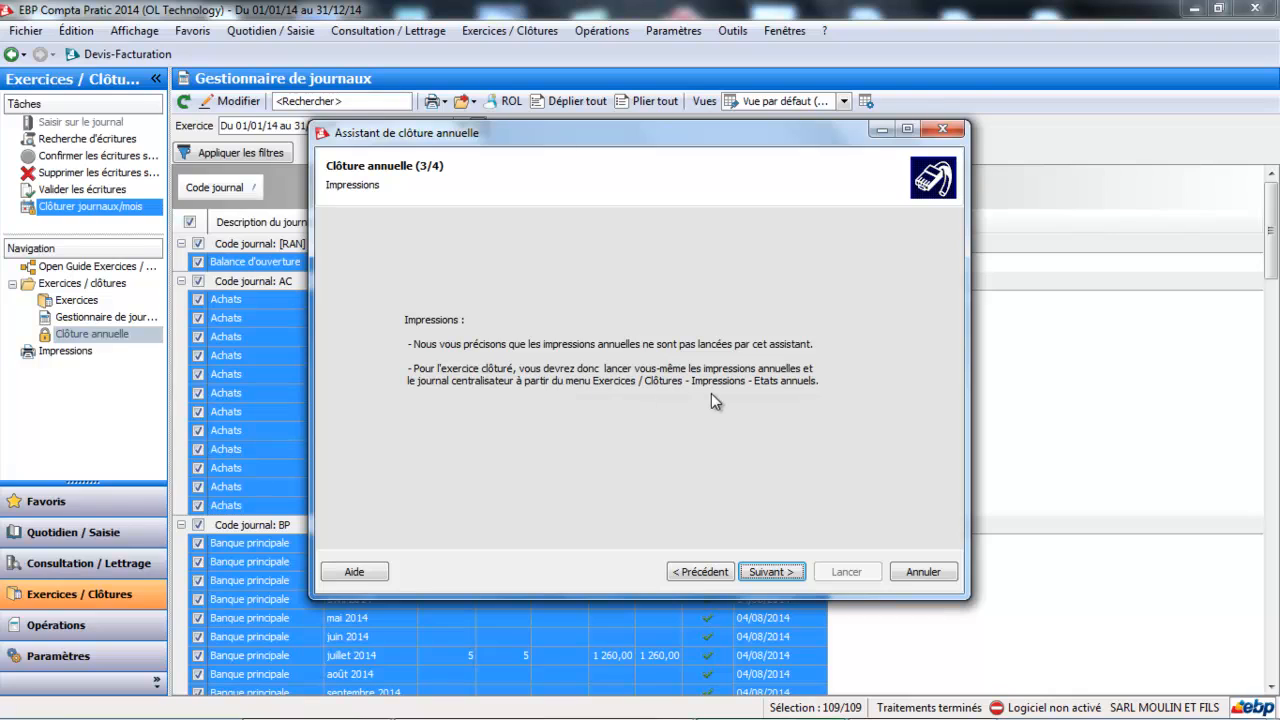
click(780, 577)
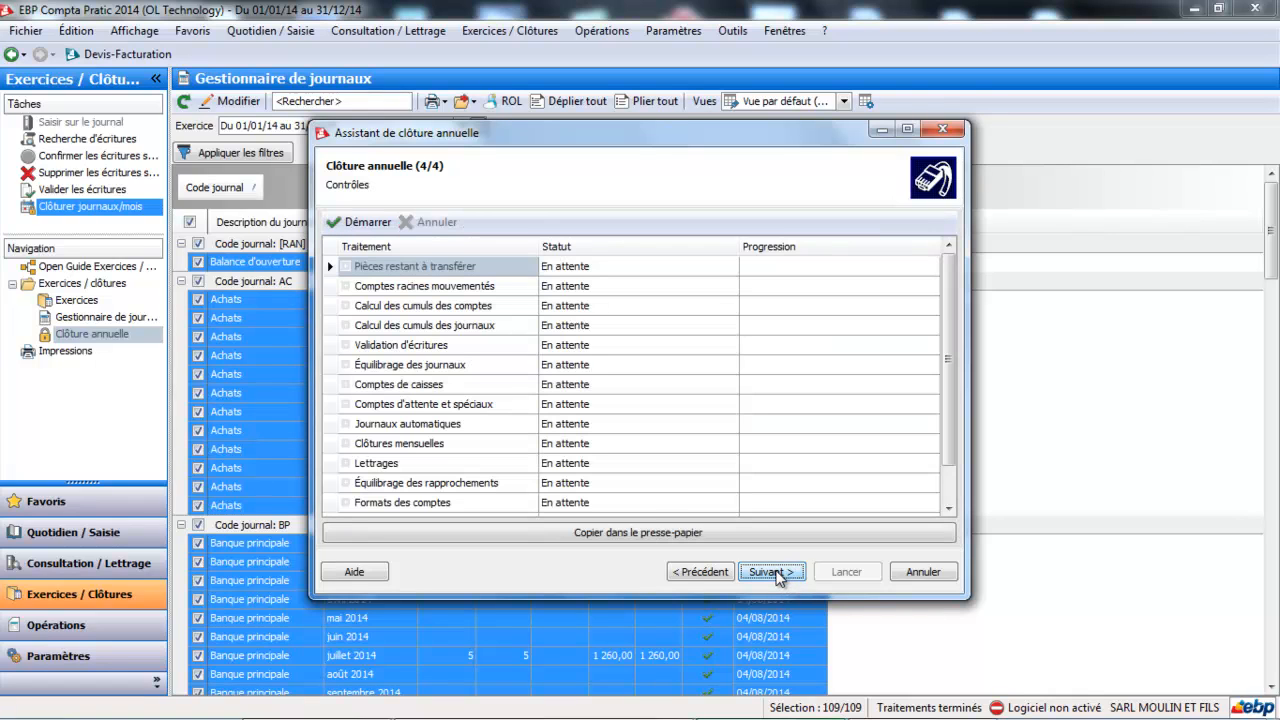
Run the annual closing controls, review their statuses and launch the closing of the 2014 fiscal year.
click(357, 224)
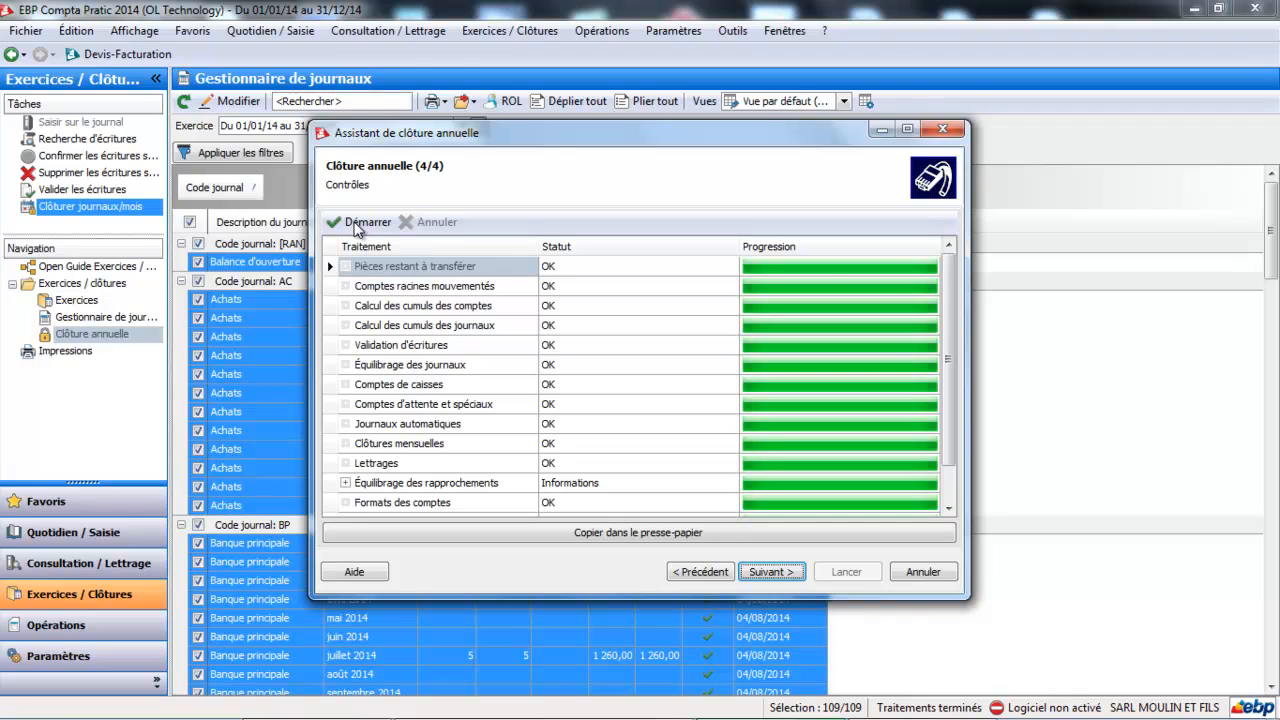
drag(950, 305, 953, 334)
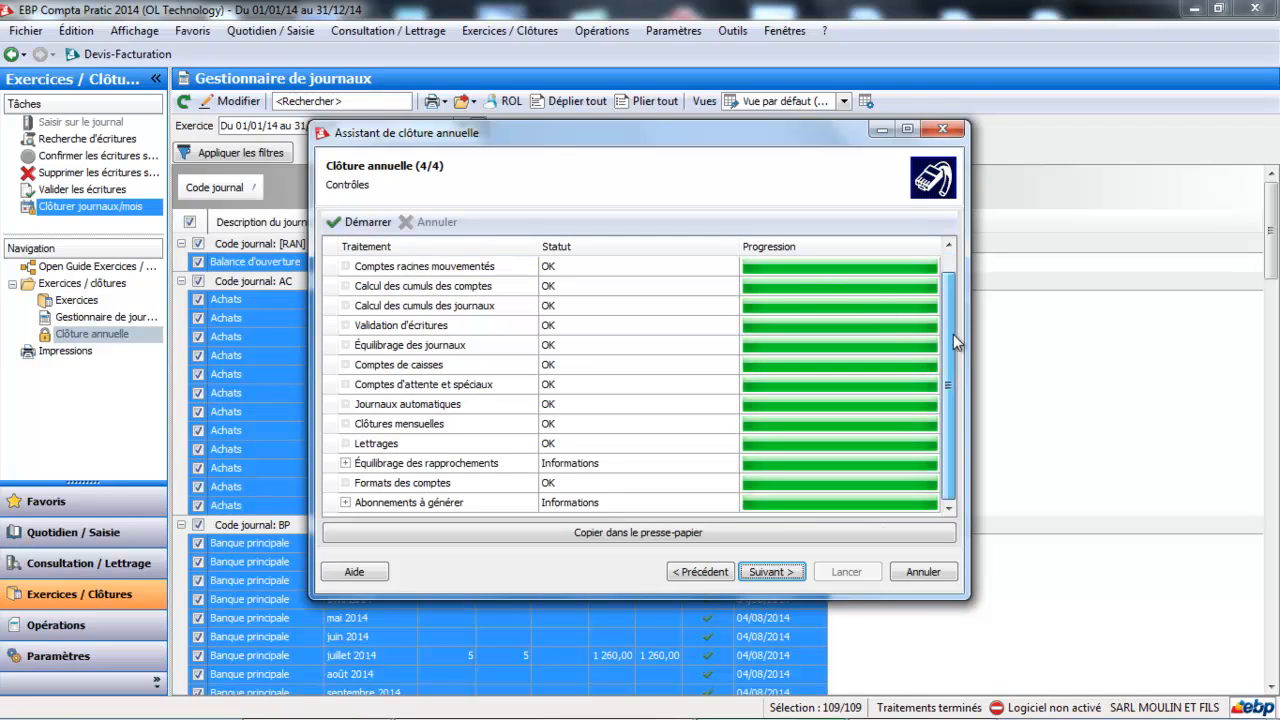
click(789, 574)
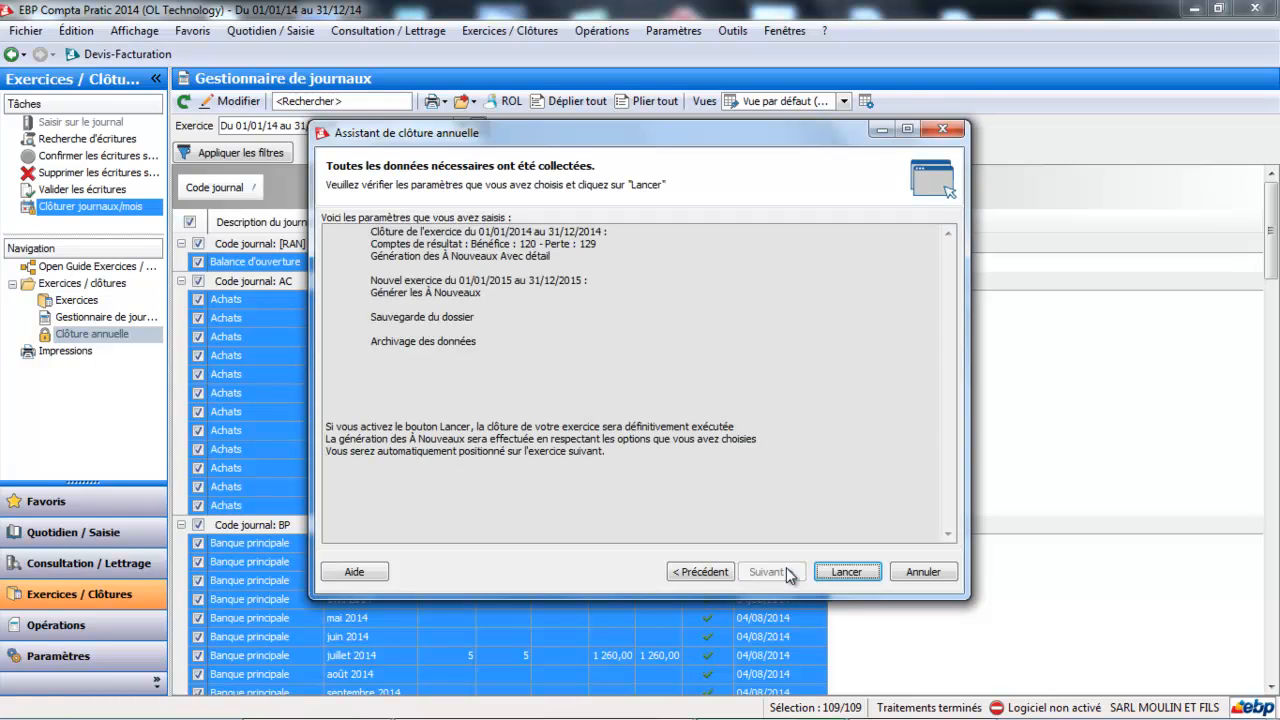
click(847, 572)
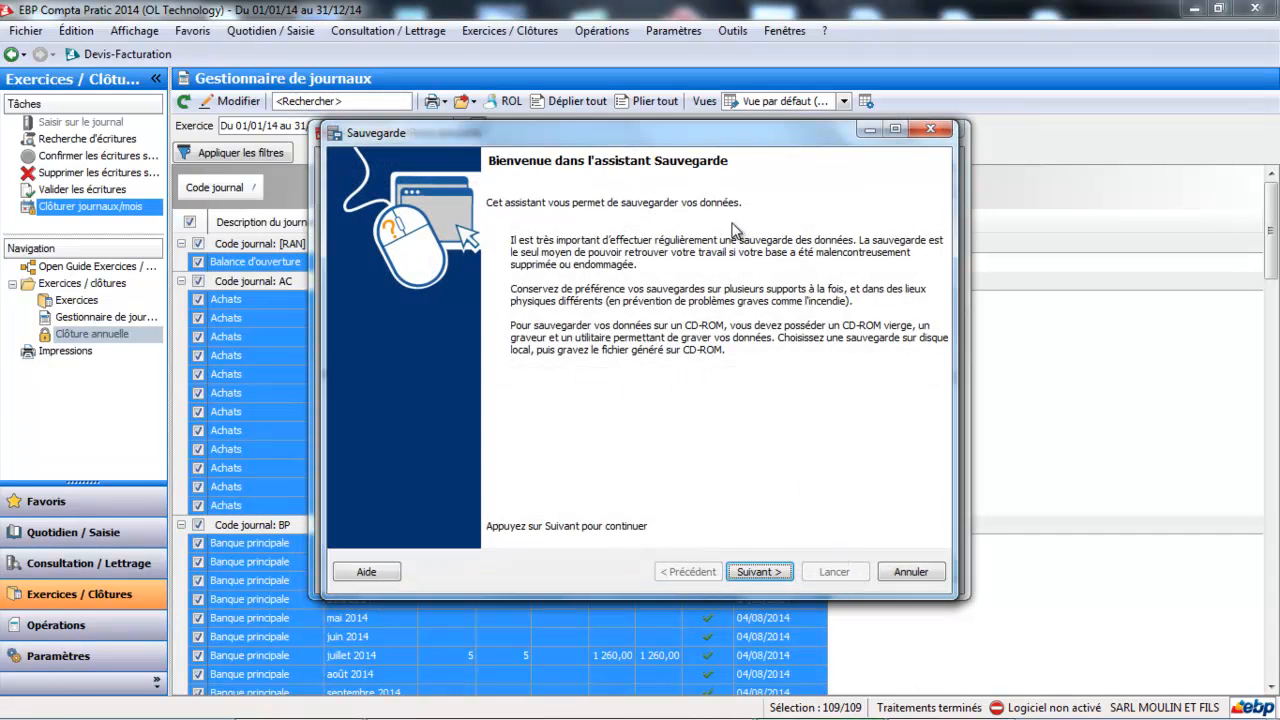
Back up the SARL MOULIN ET FILS folder to the local disk, including configuration and environment, with the proposed destination, and close the backup report.
click(771, 581)
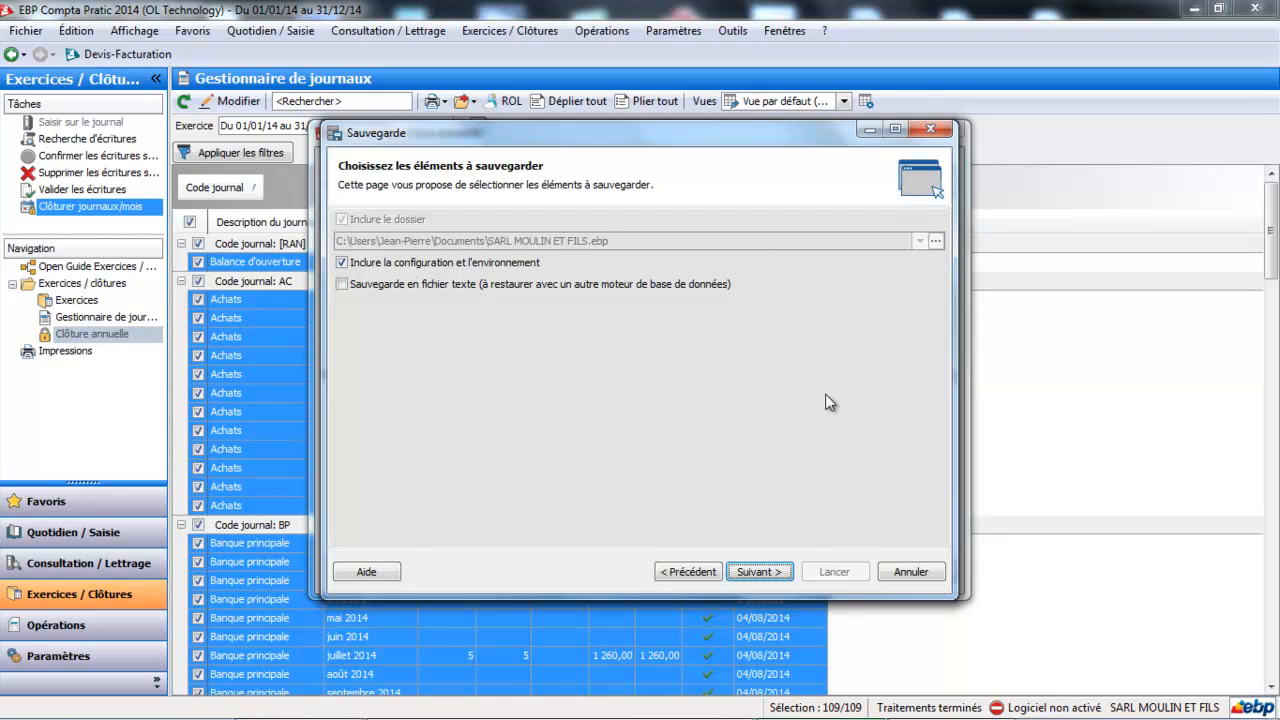
click(779, 577)
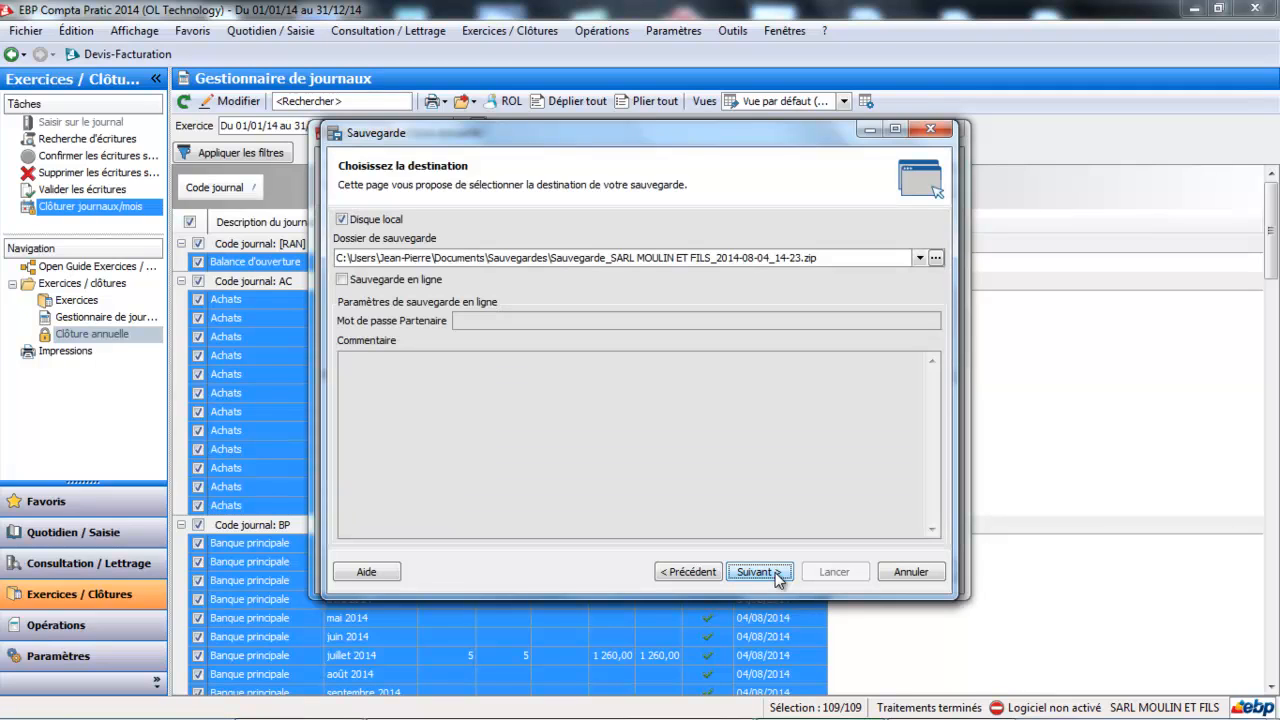
click(935, 258)
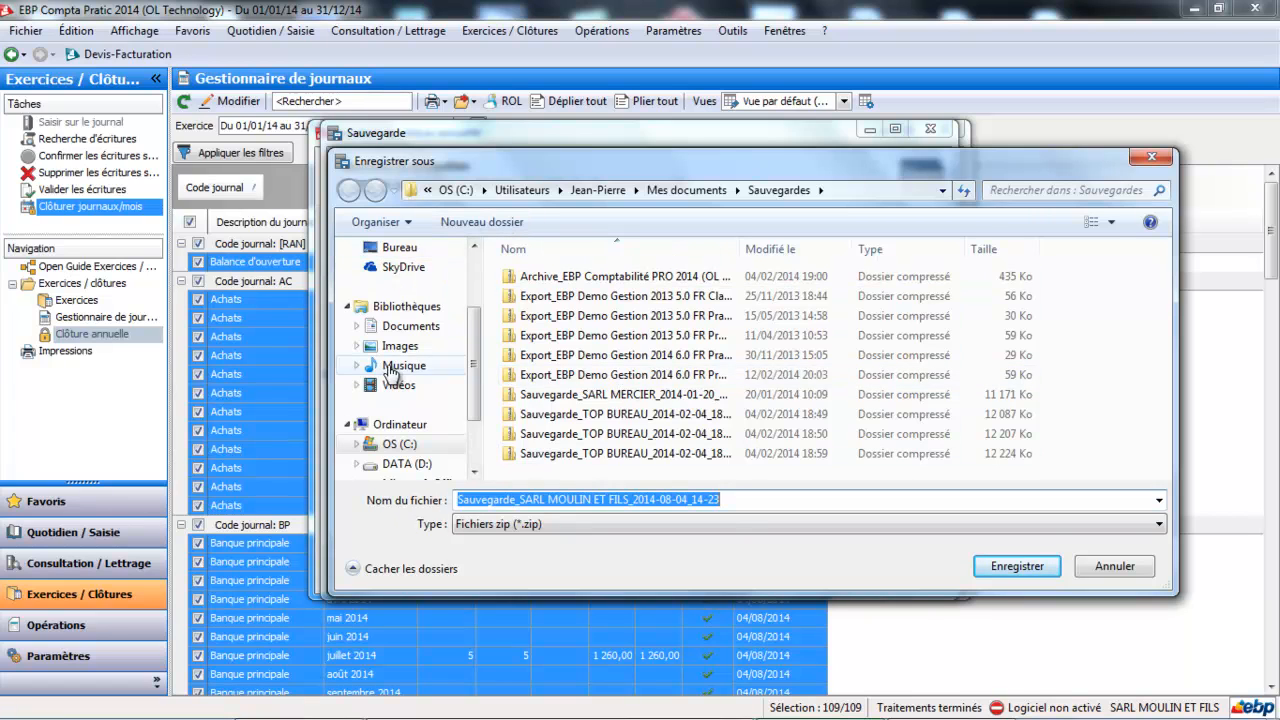
click(1141, 570)
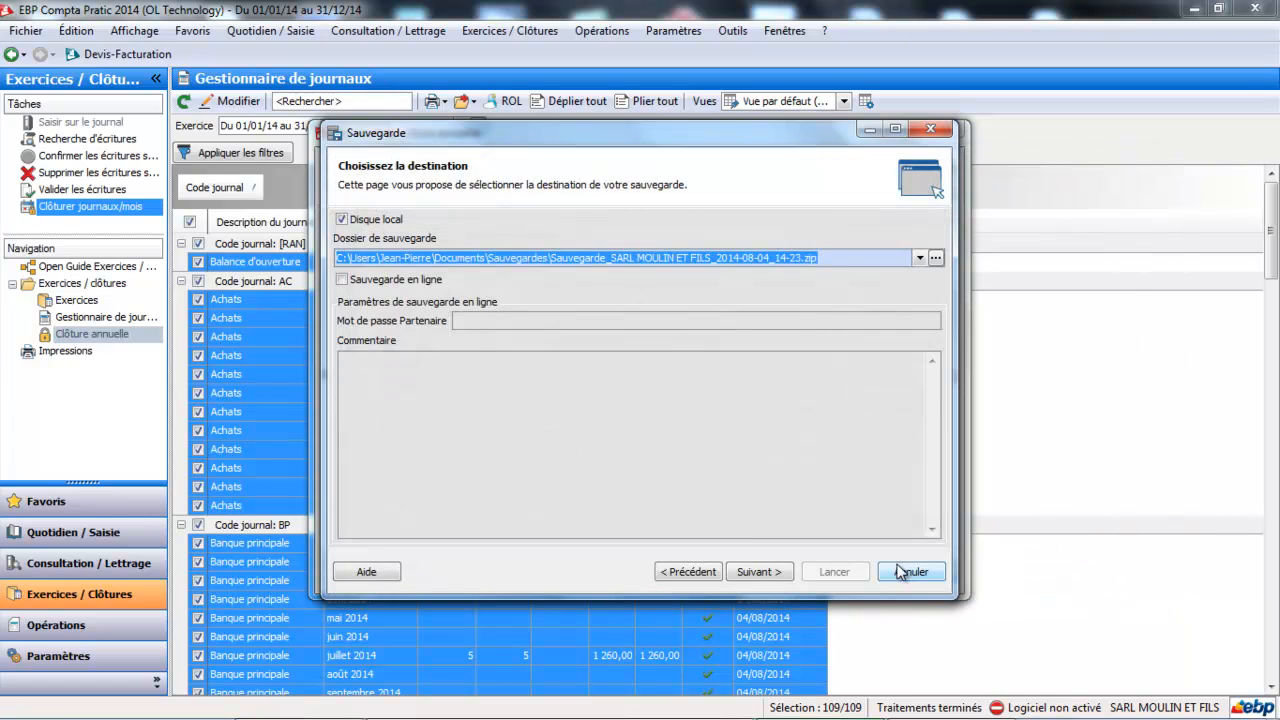
click(758, 573)
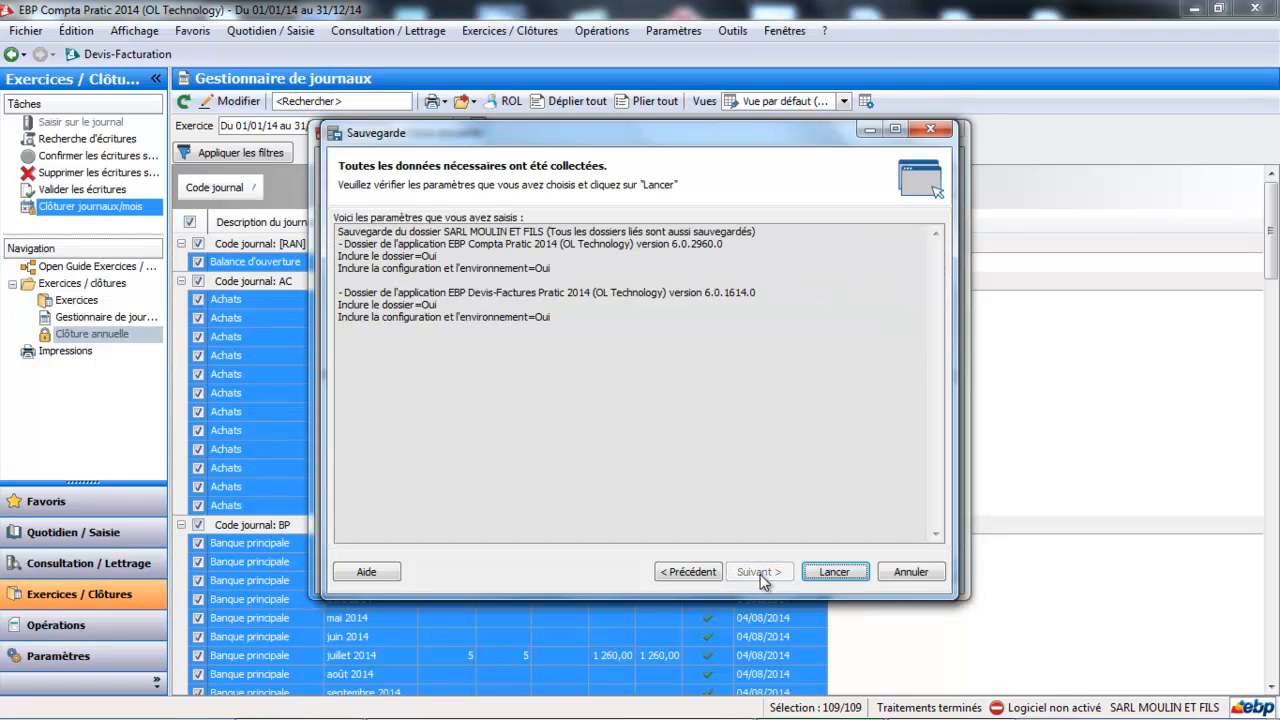
click(840, 576)
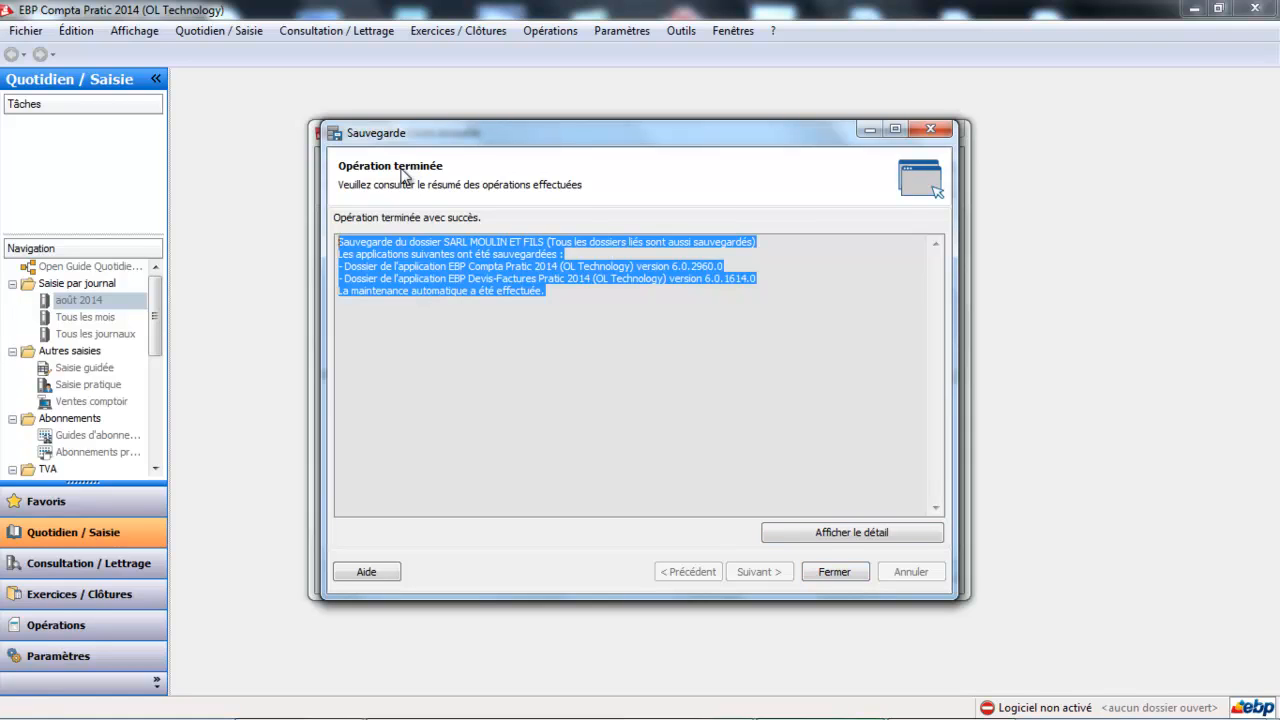
click(830, 569)
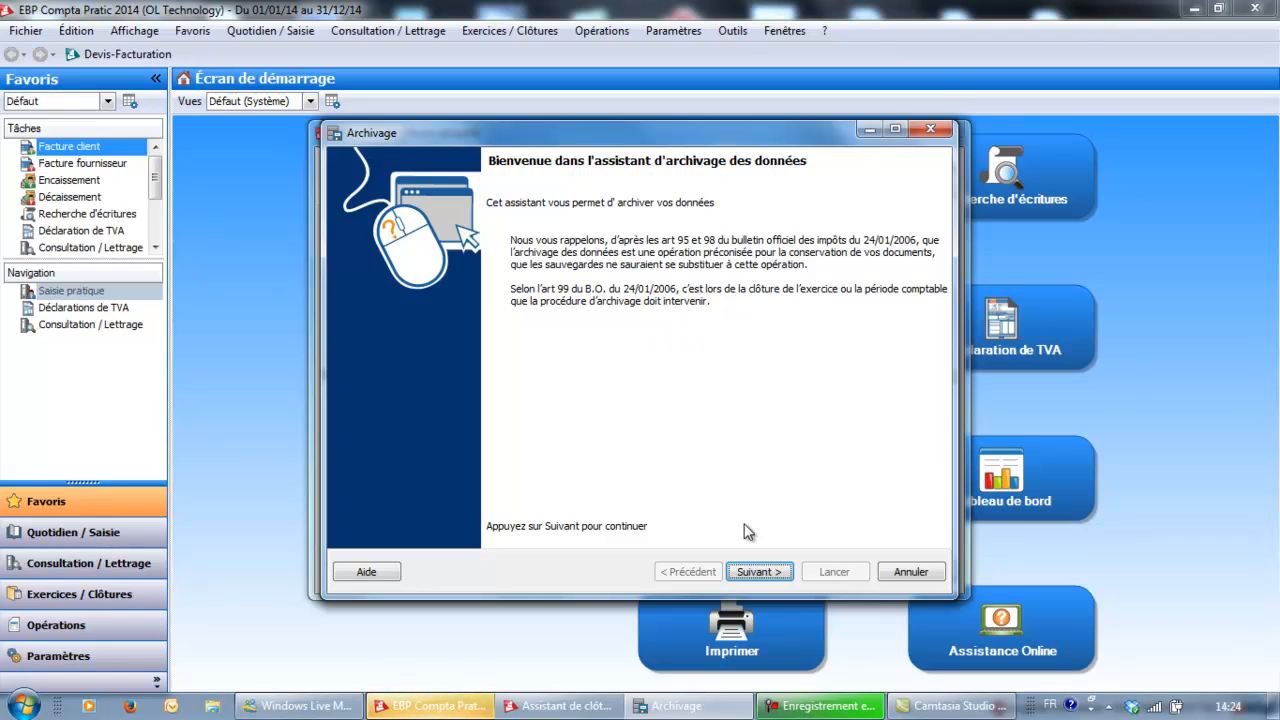
Archive the SARL MOULIN ET FILS folder to the proposed Sauvegardes location, and close the archiving and annual closing reports.
click(755, 574)
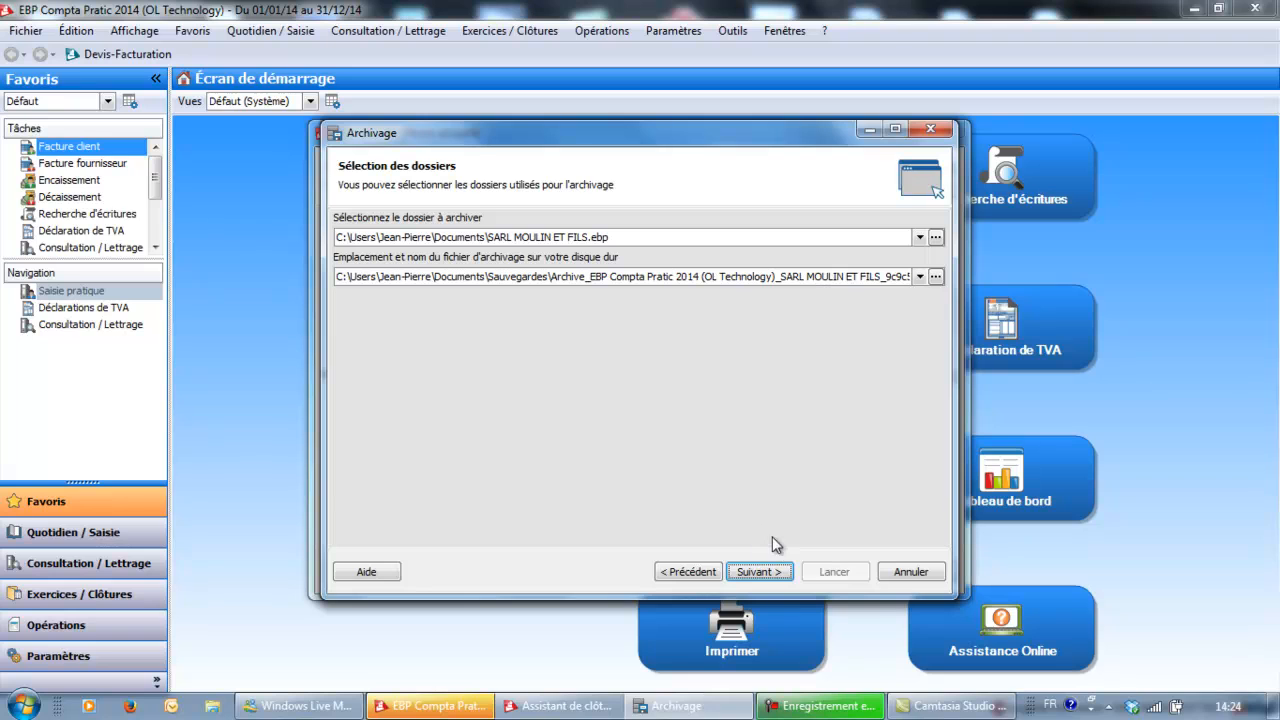
click(768, 573)
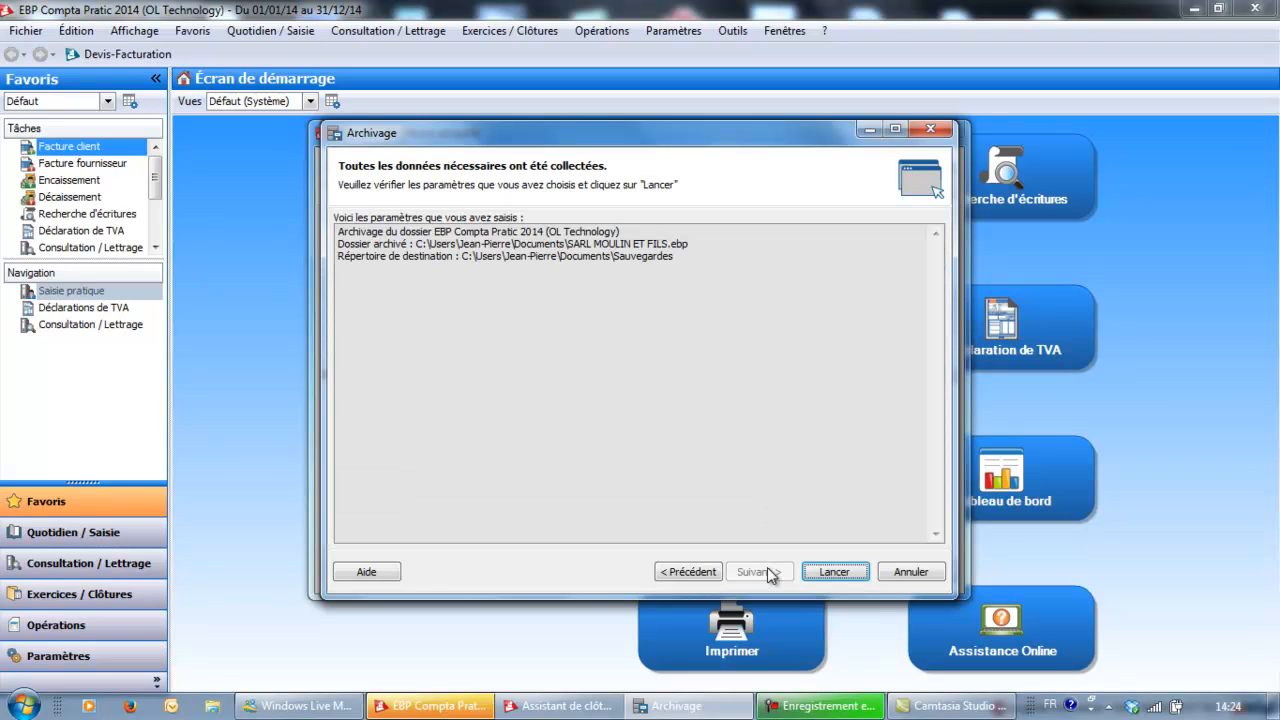
click(835, 573)
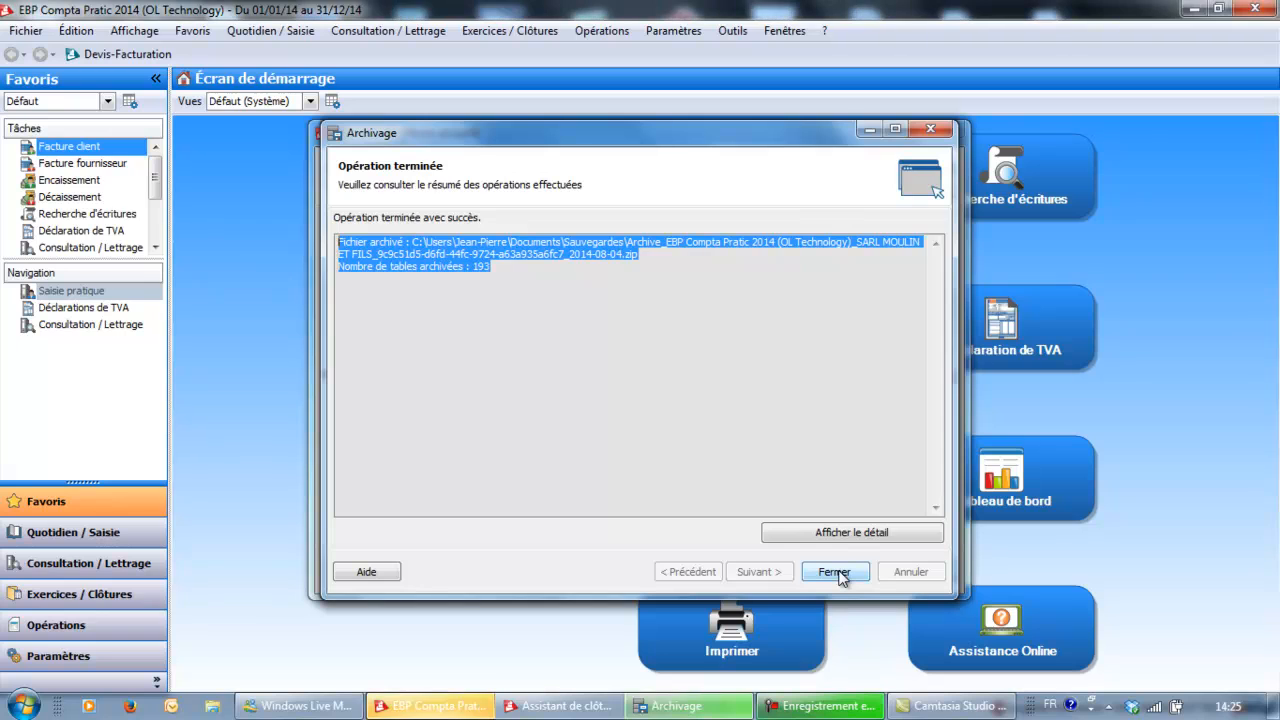
click(838, 572)
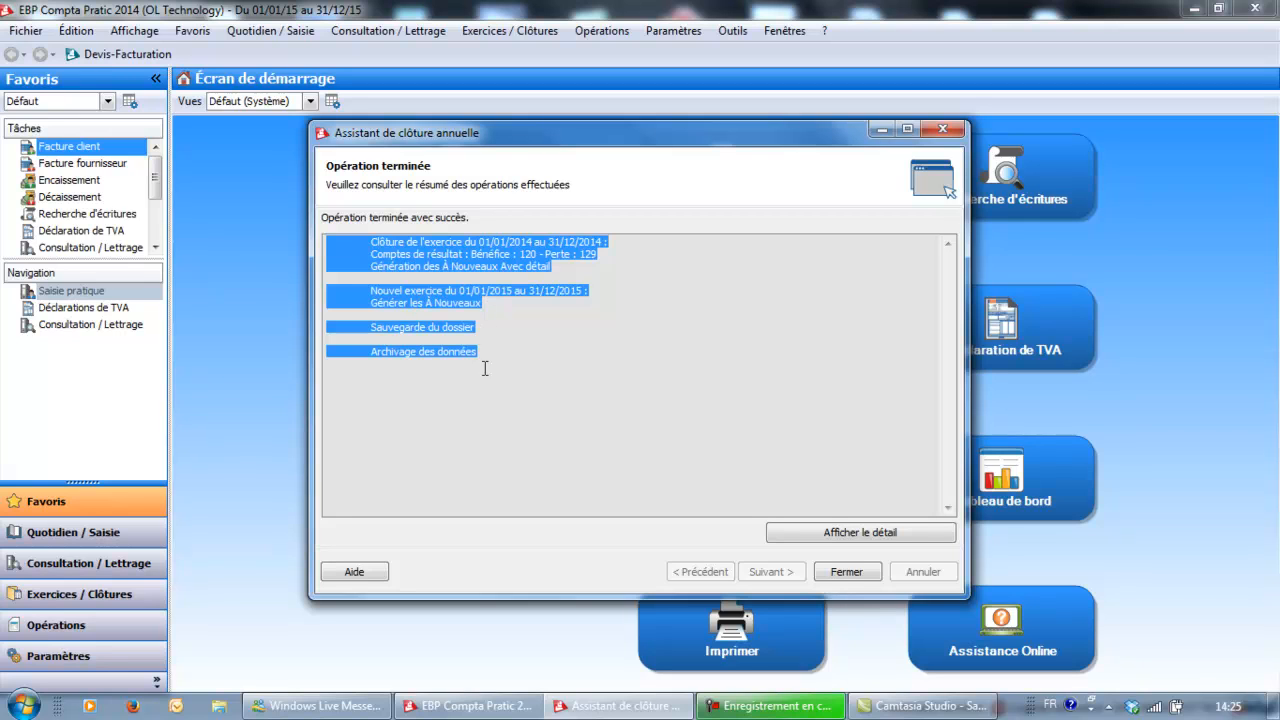
click(846, 572)
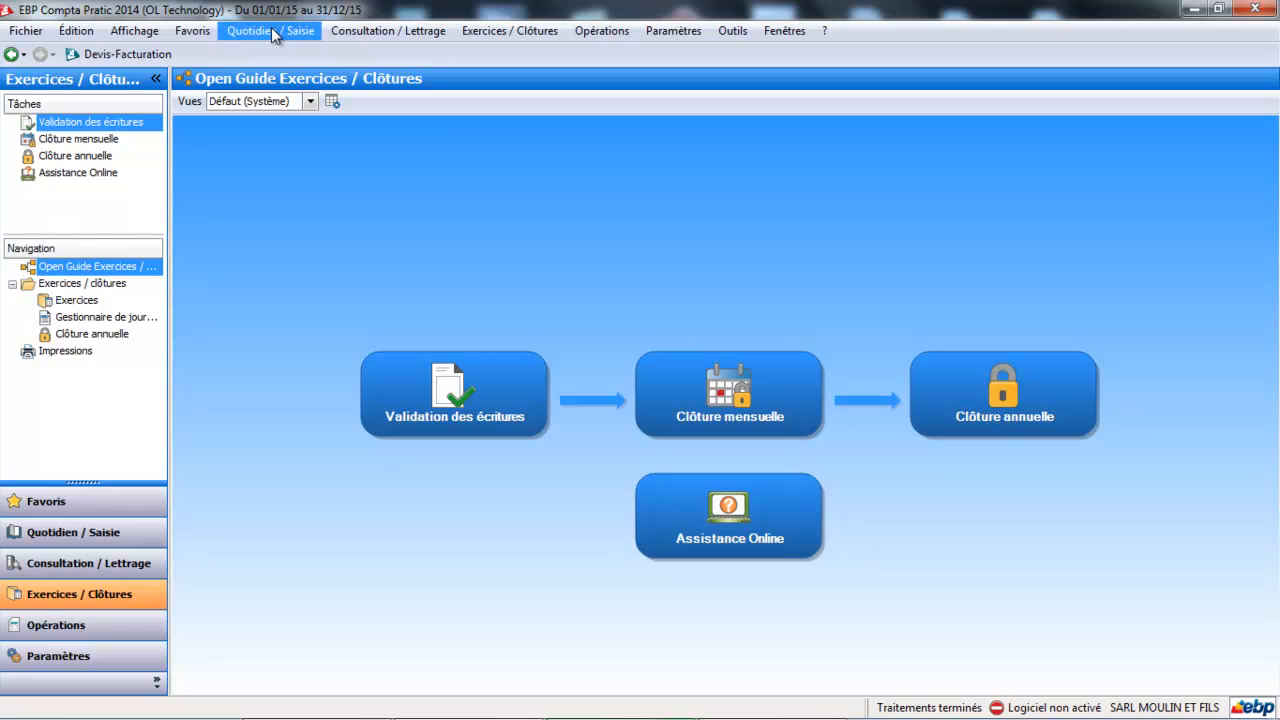
Display the journal entry list for all journals of the 2015 fiscal year.
click(101, 566)
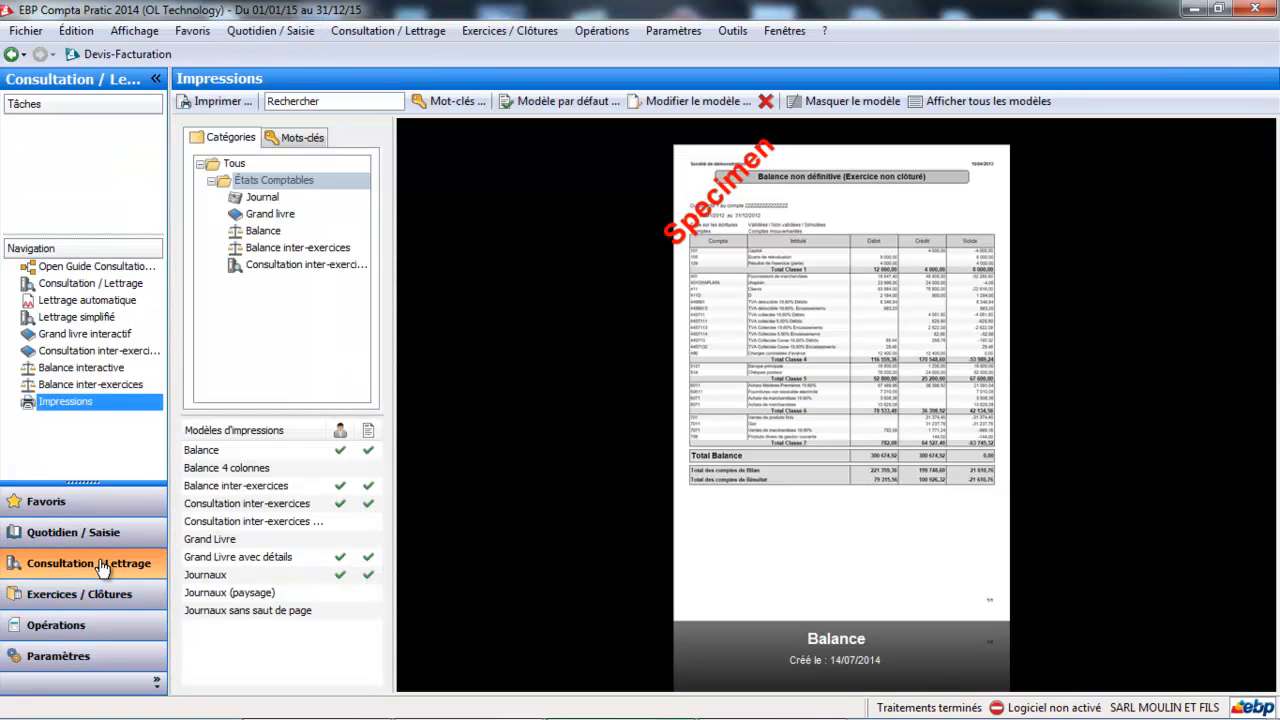
click(100, 532)
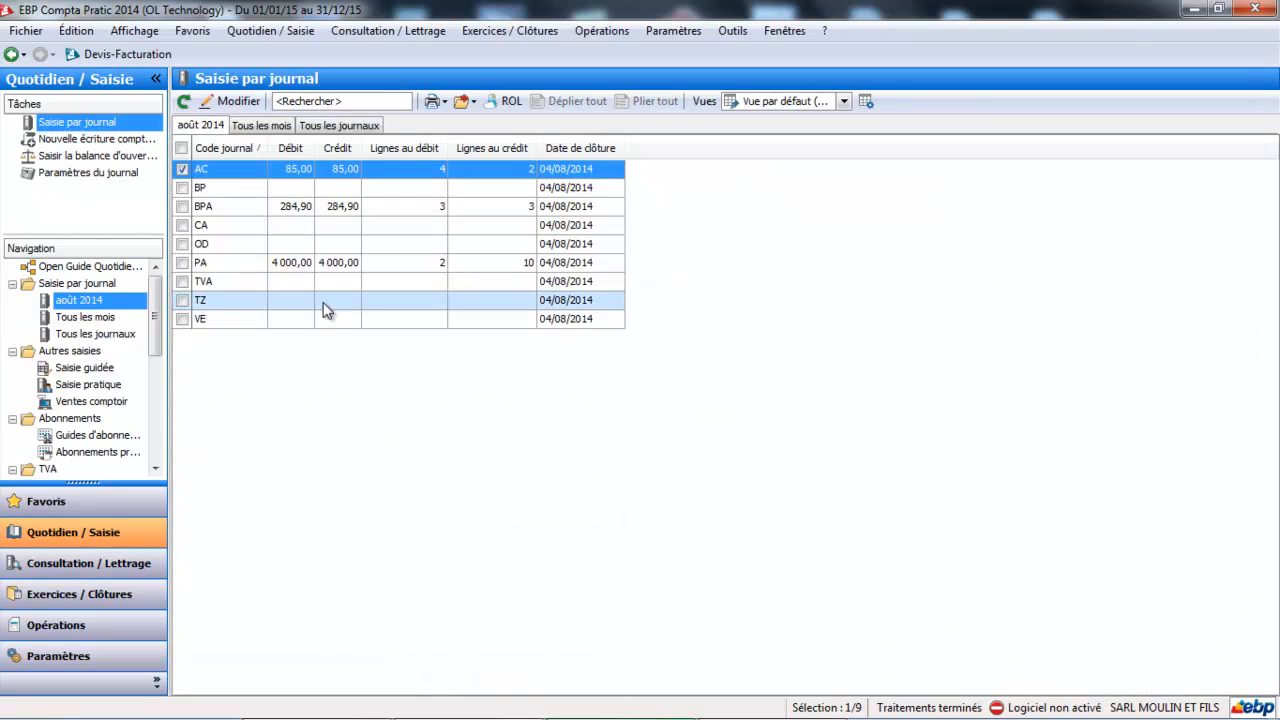
click(250, 172)
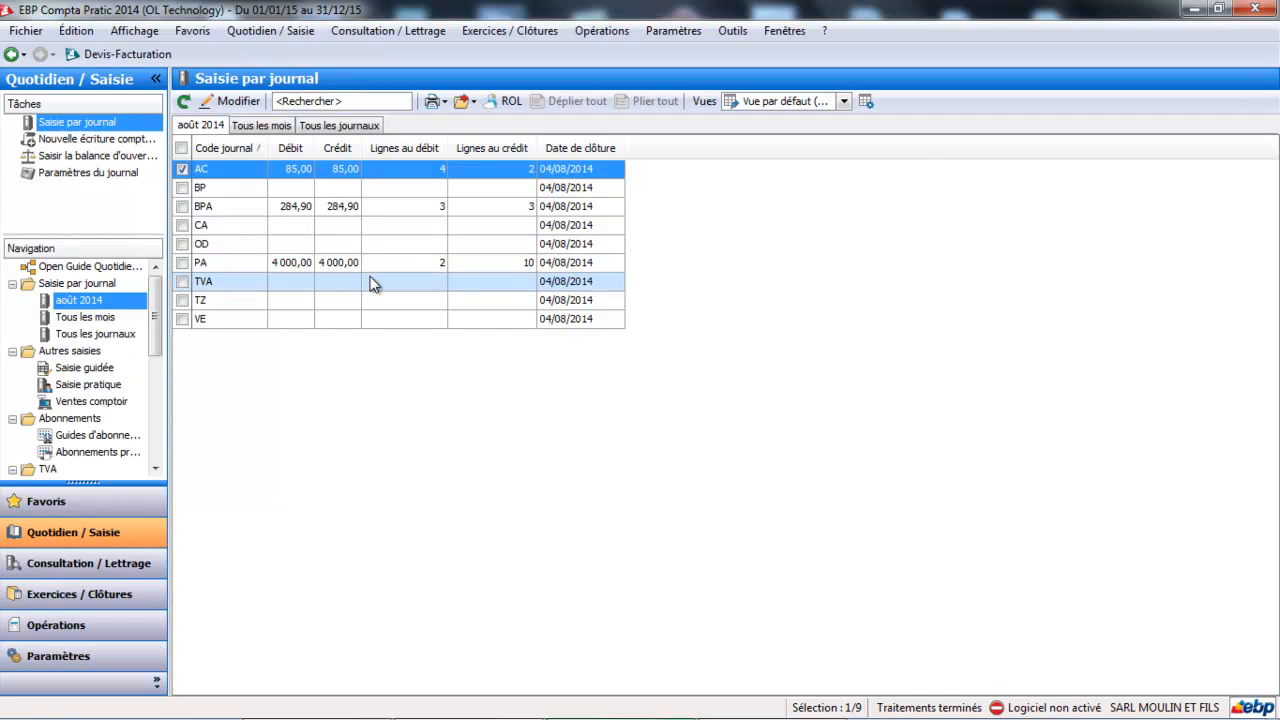
click(118, 335)
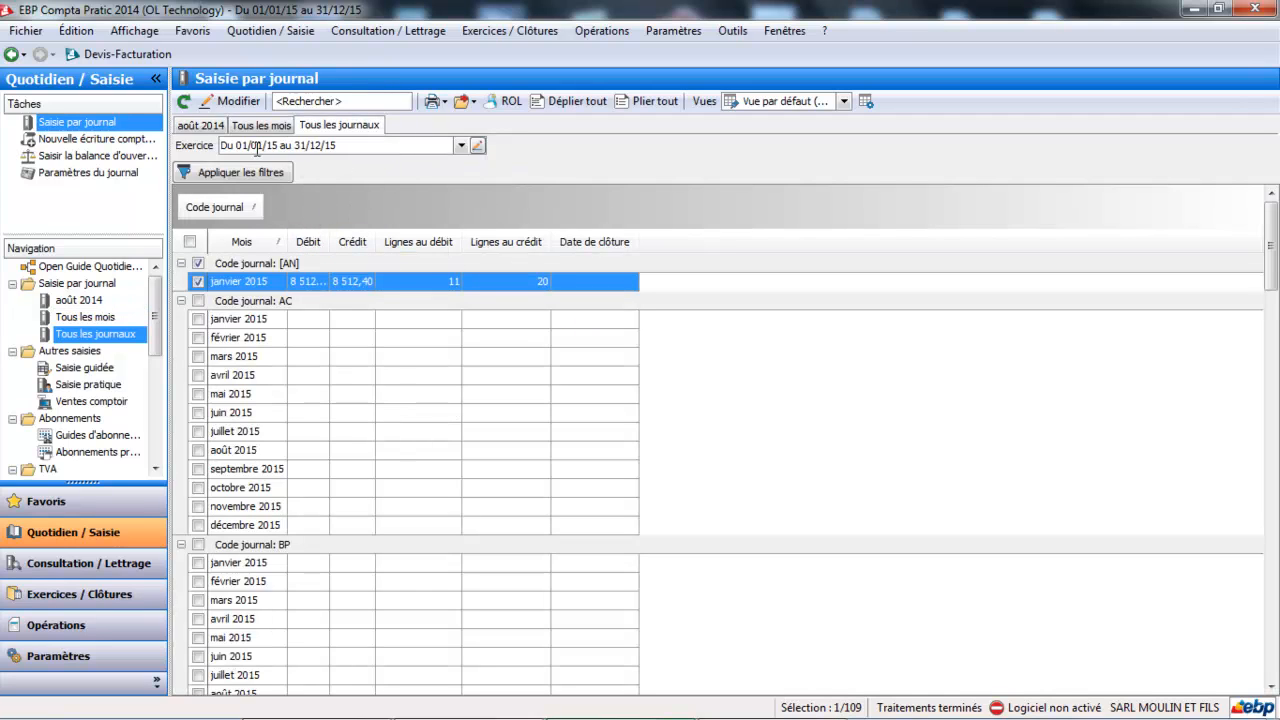
Open the January 2015 [AN] journal in read-only mode, review its À Nouveaux entries and close it.
click(308, 282)
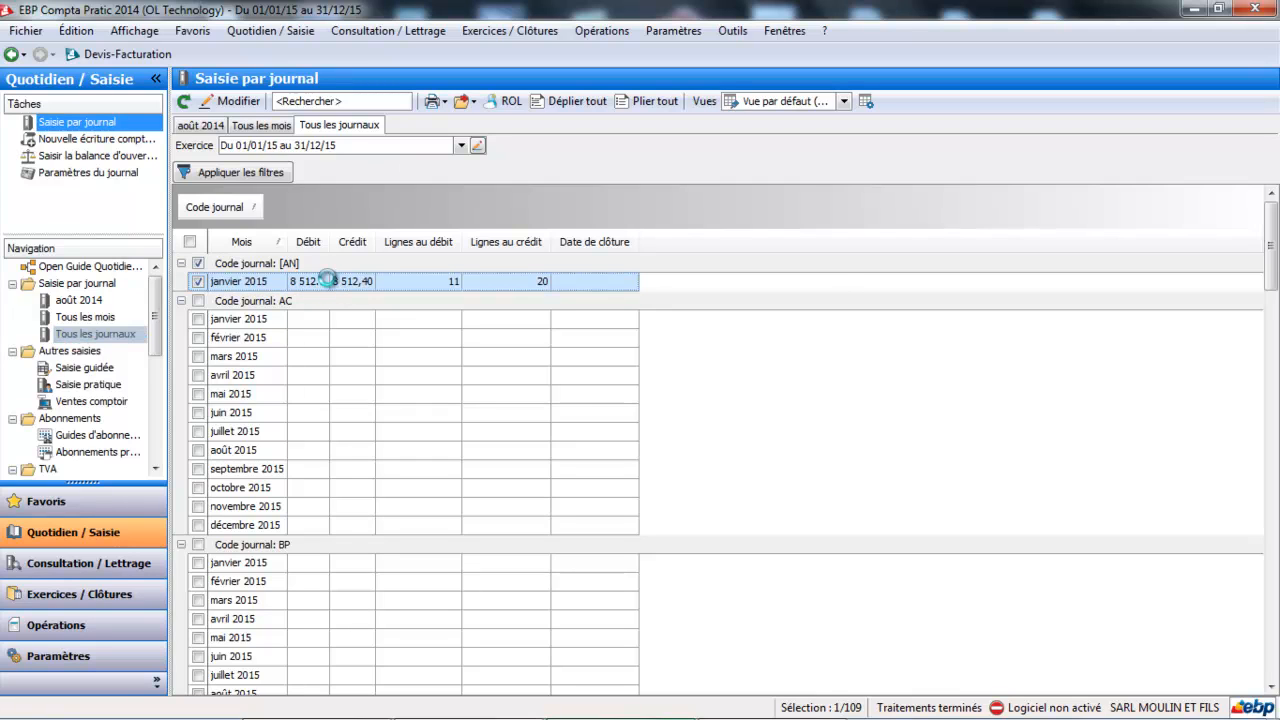
double_click(328, 280)
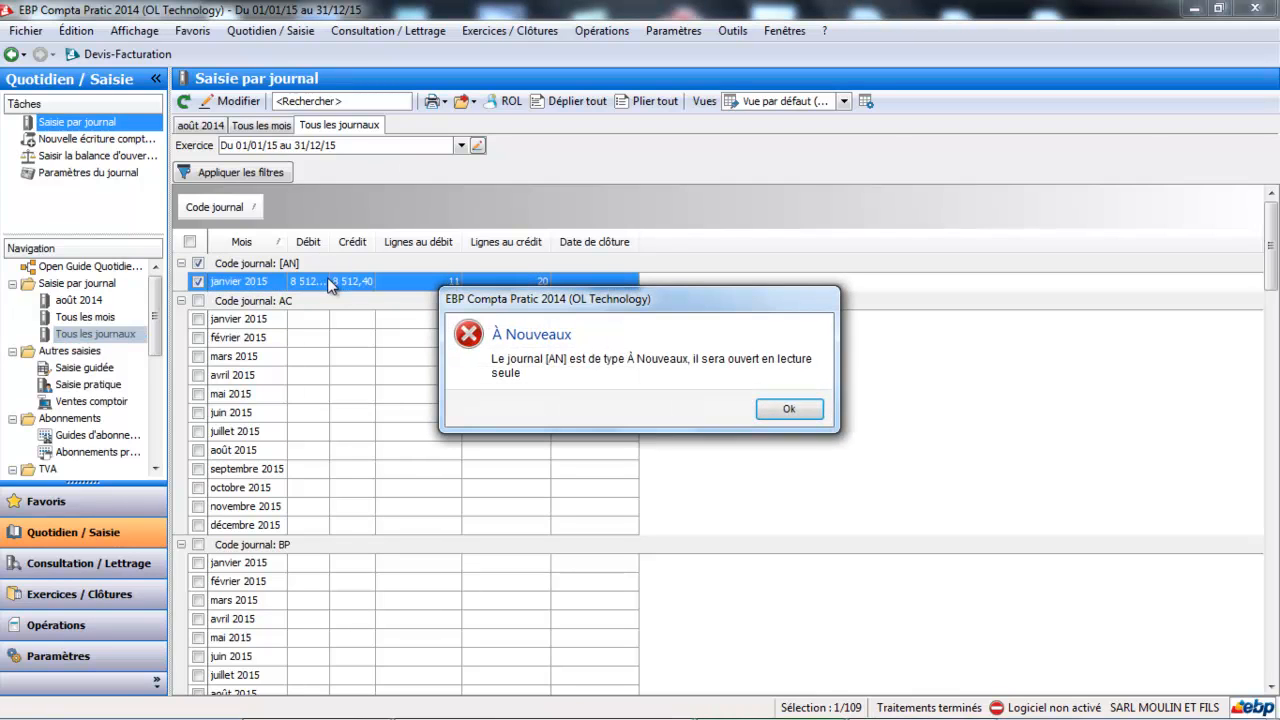
click(805, 411)
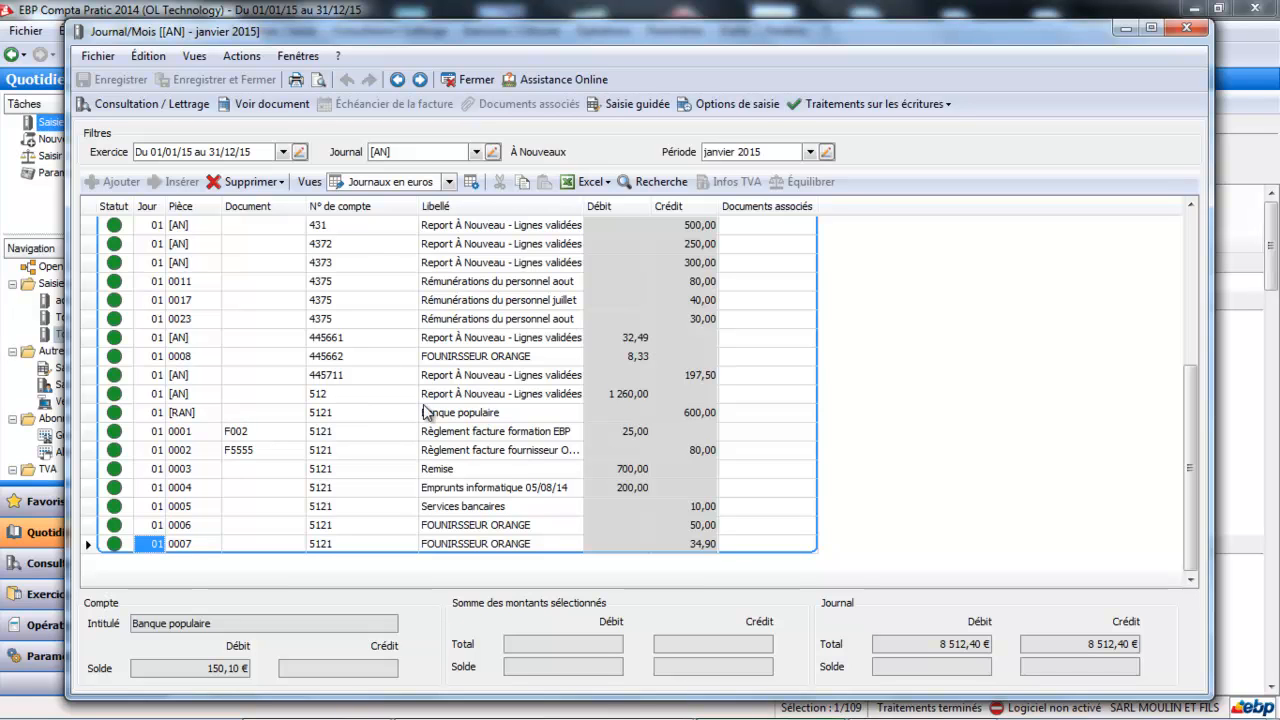
click(478, 80)
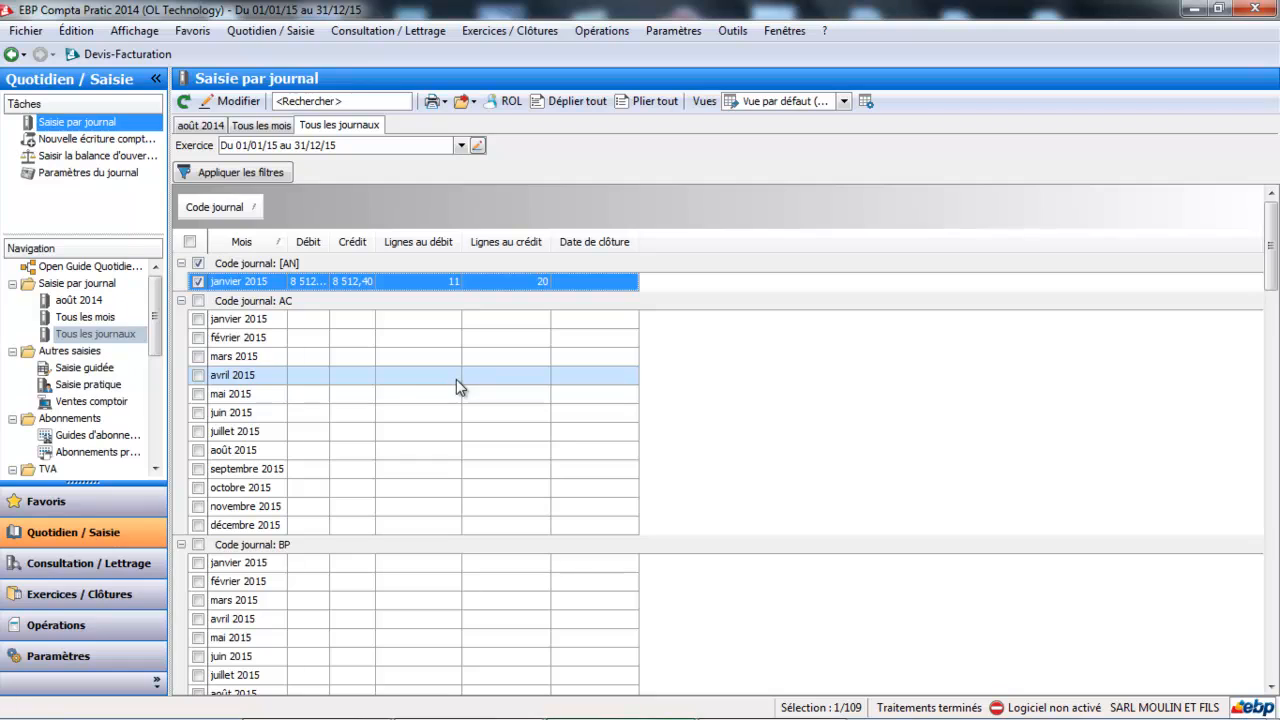